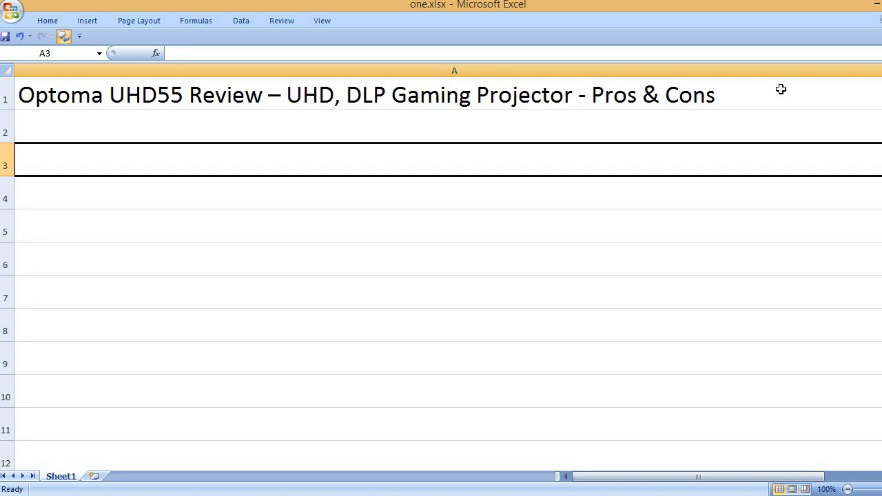
- Enter the PROS heading and the pros Beautiful picture, 3D capability and High quality sound
{"action": "type", "text": "PROS"}
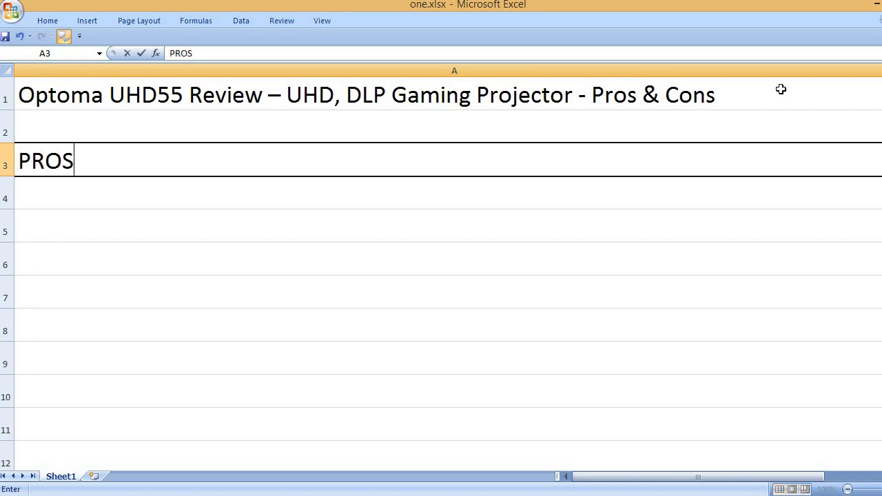
{"action": "key", "text": "Return"}
{"action": "key", "text": "Return"}
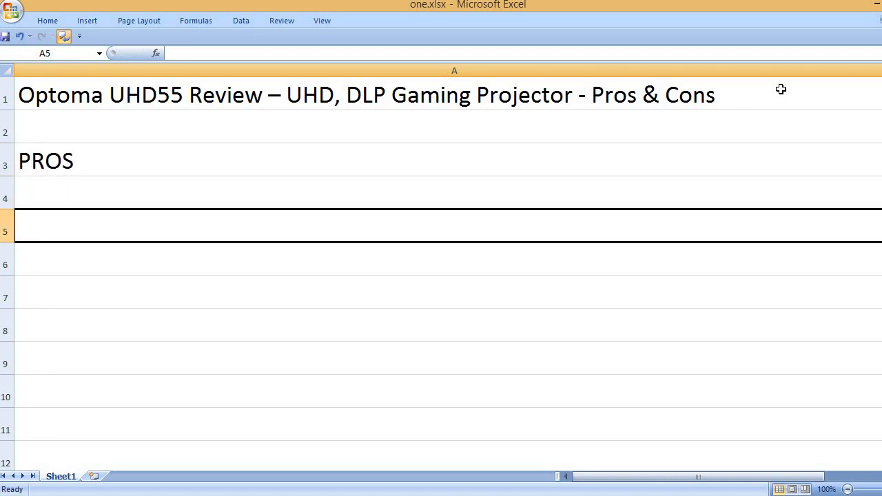
{"action": "type", "text": "Beautiful p"}
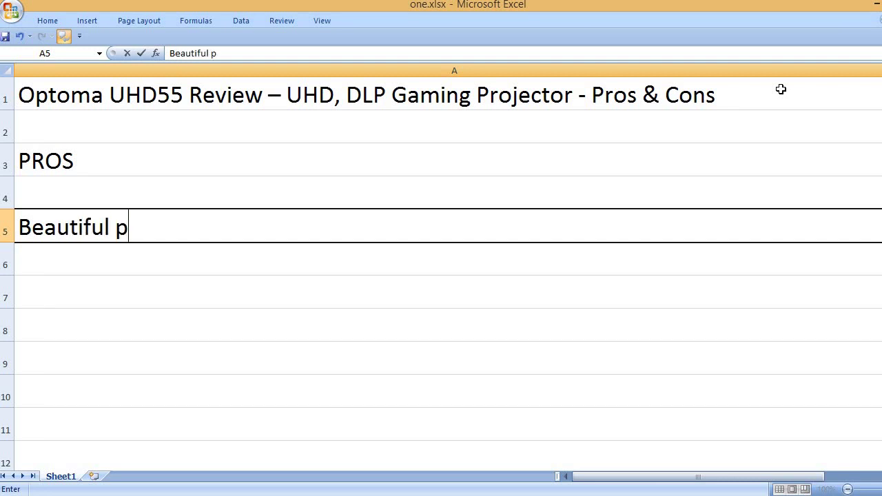
{"action": "type", "text": "icture"}
{"action": "key", "text": "Return"}
{"action": "key", "text": "Return"}
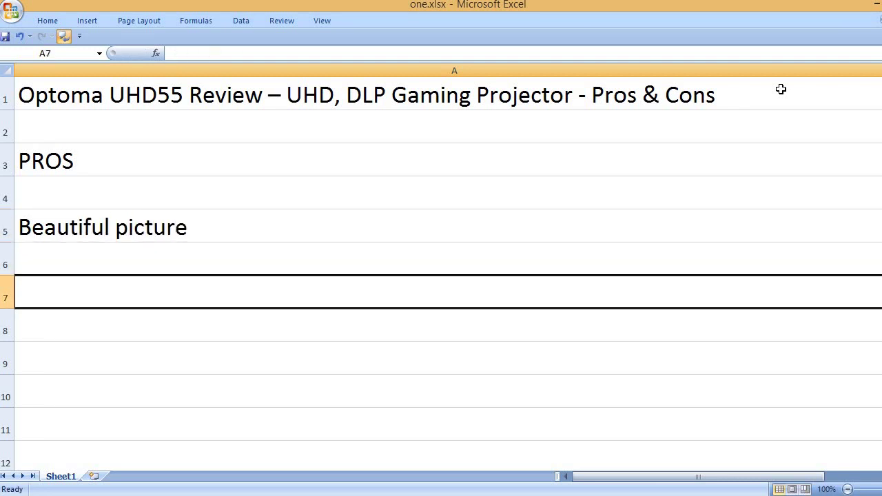
{"action": "type", "text": "3D"}
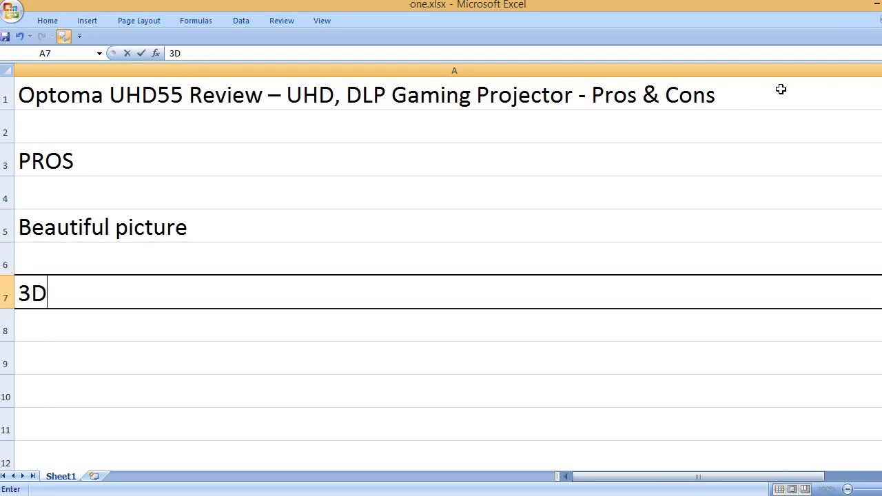
{"action": "type", "text": " capab"}
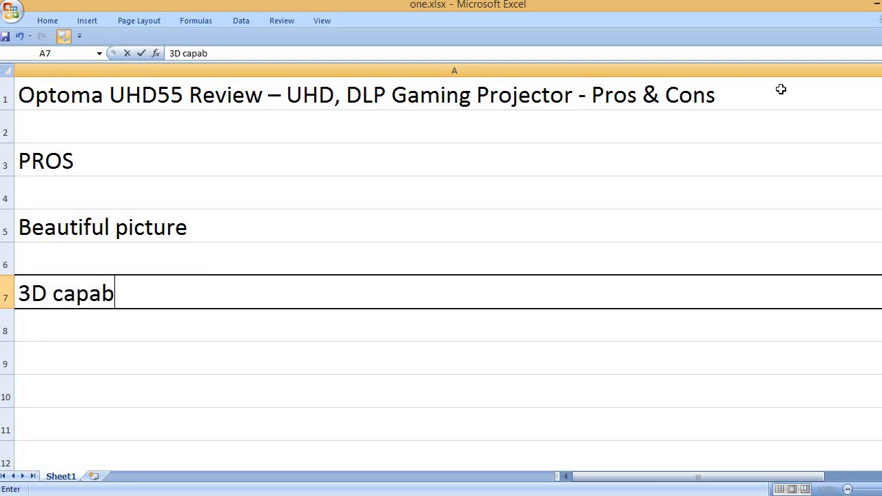
{"action": "type", "text": "ility"}
{"action": "key", "text": "Return"}
{"action": "key", "text": "Return"}
{"action": "type", "text": "High quality sound"}
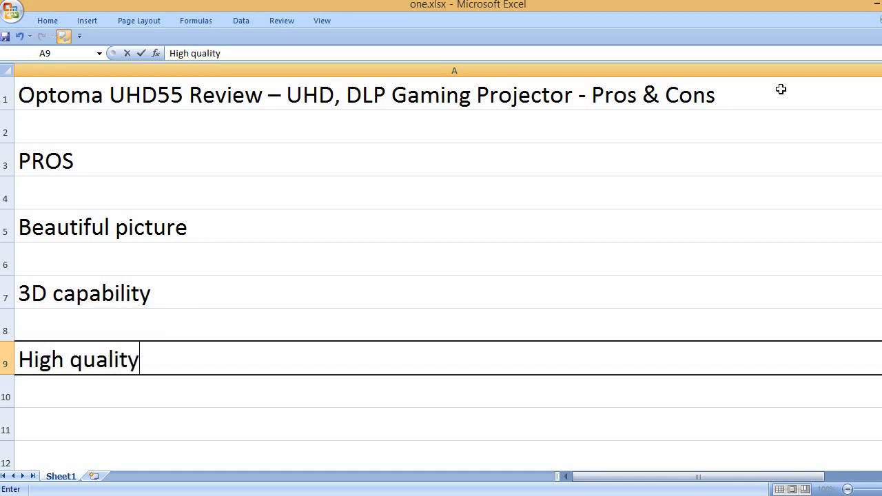
{"action": "key", "text": "Return"}
{"action": "key", "text": "Return"}
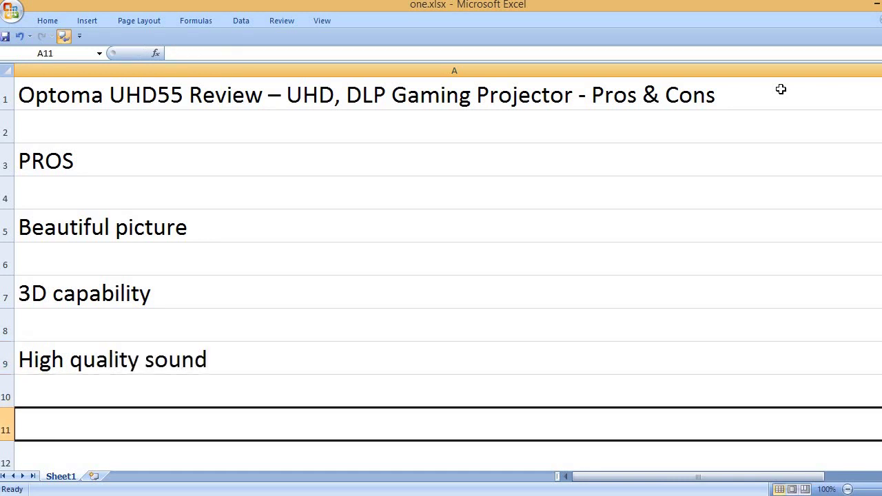
- Add pros for good brightness, low latency gaming, Very silent, and the easy SDR setup
{"action": "type", "text": "Good bright"}
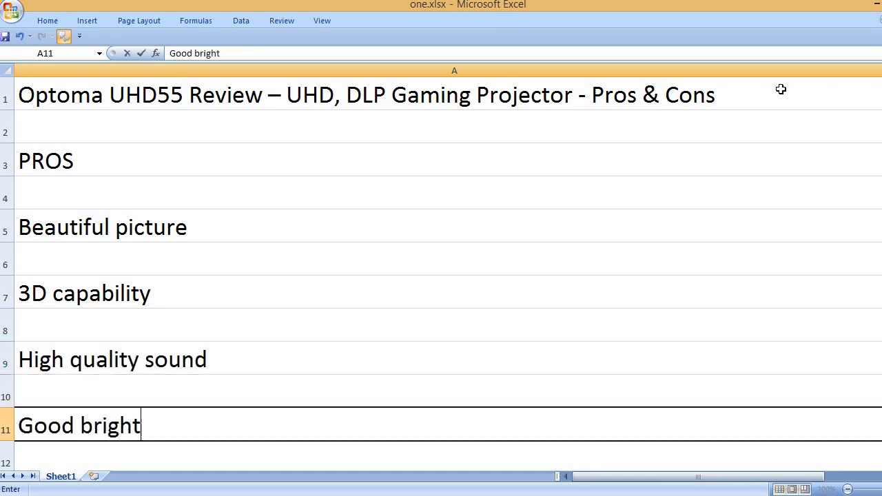
{"action": "type", "text": "ness, good "}
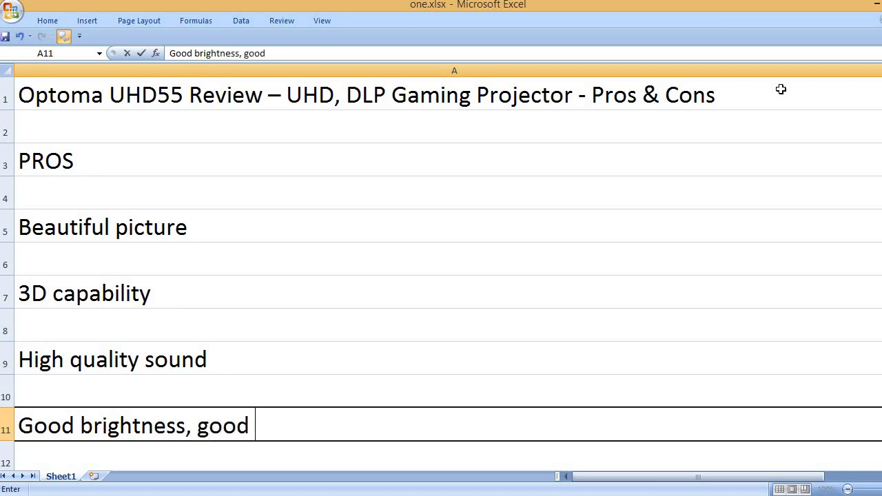
{"action": "type", "text": "for even for "}
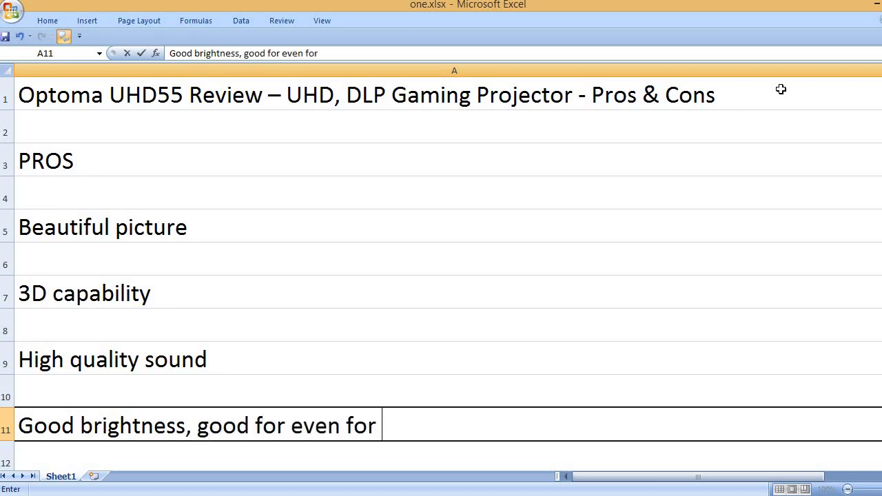
{"action": "type", "text": "a bright "}
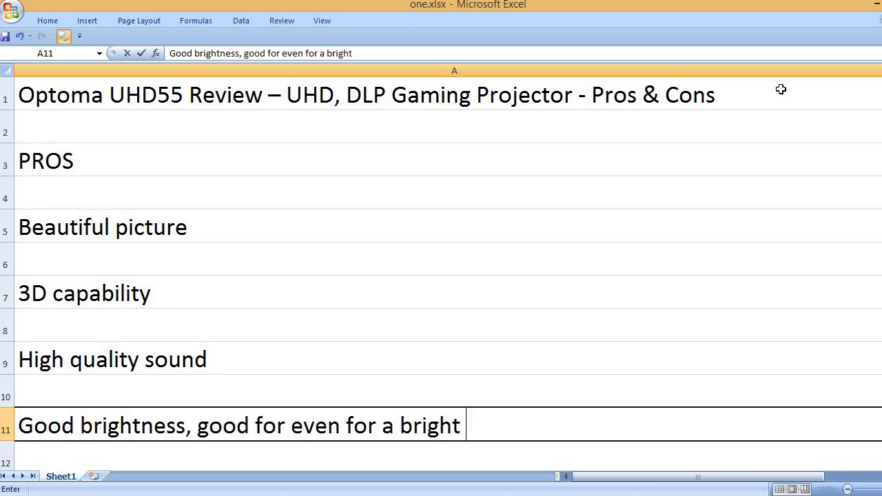
{"action": "type", "text": "environment"}
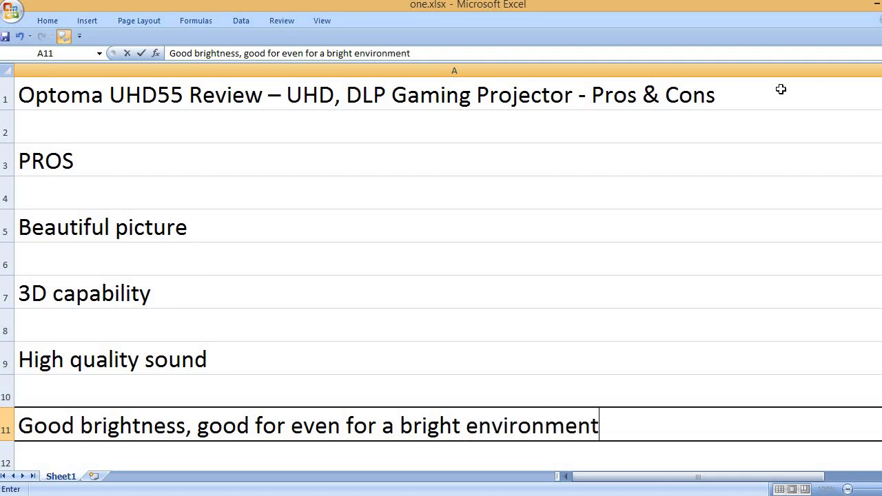
{"action": "key", "text": "Return"}
{"action": "key", "text": "Return"}
{"action": "type", "text": "Per"}
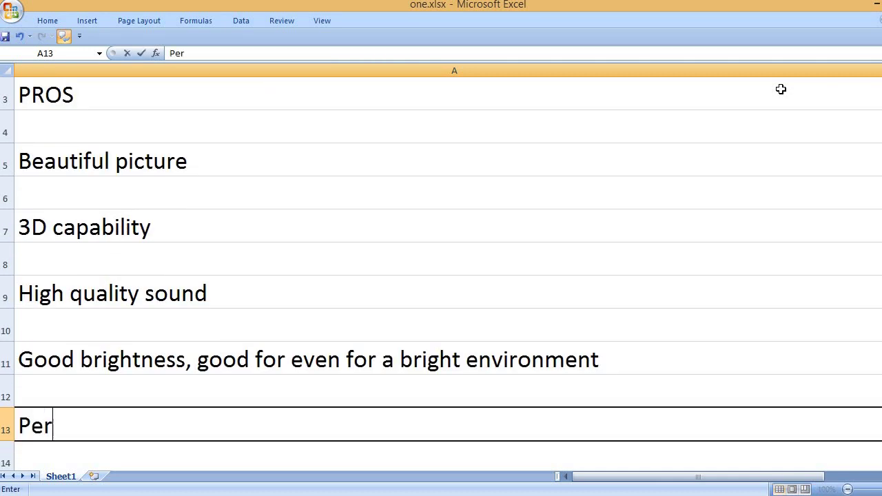
{"action": "type", "text": "fect for a low latency gaming requirement"}
{"action": "key", "text": "Return"}
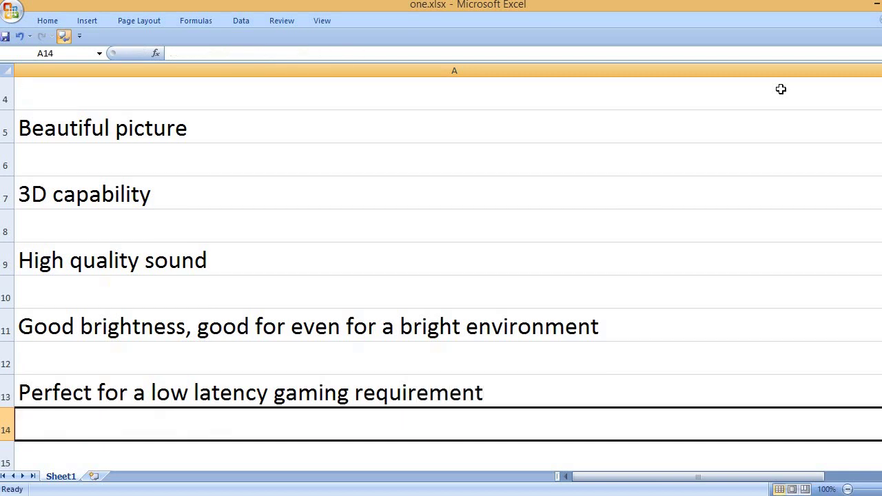
{"action": "key", "text": "Return"}
{"action": "type", "text": "Very s"}
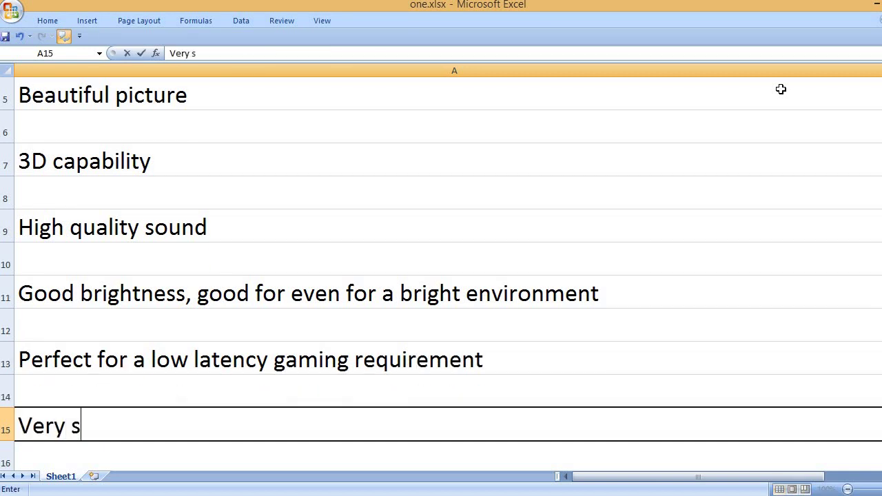
{"action": "type", "text": "ilent"}
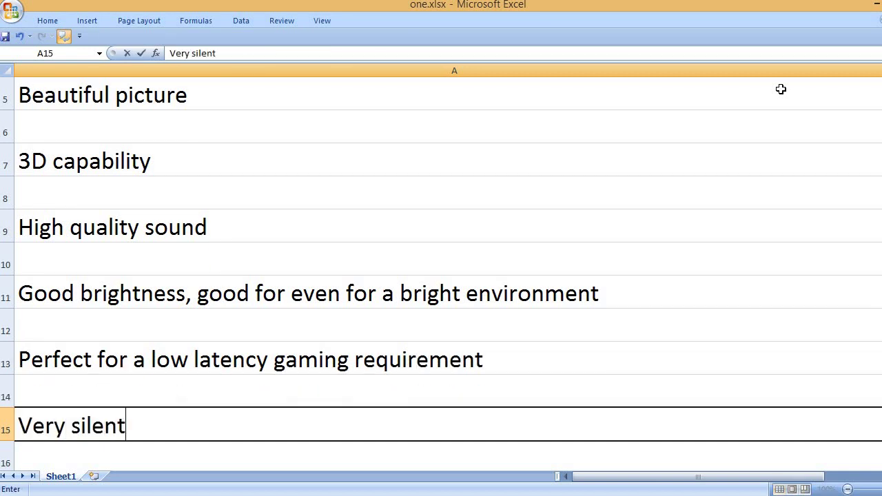
{"action": "key", "text": "Return"}
{"action": "key", "text": "Return"}
{"action": "type", "text": "Th"}
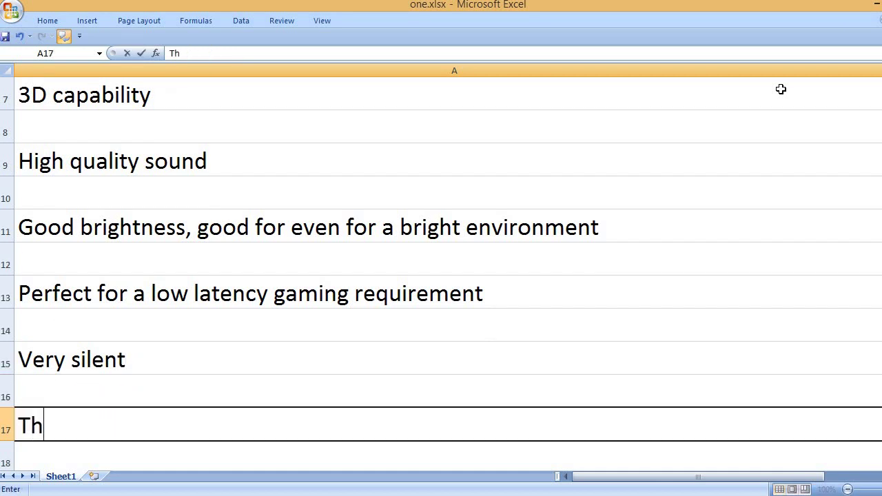
{"action": "type", "text": "e SDR"}
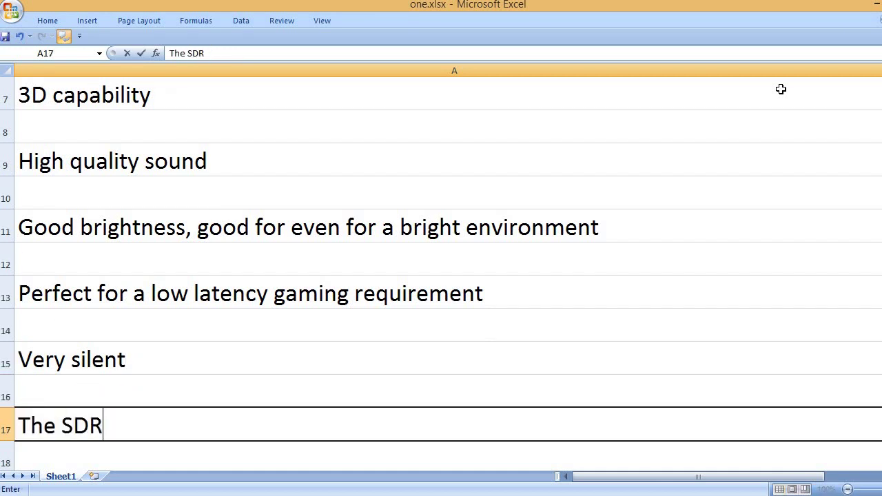
{"action": "type", "text": " setting is e"}
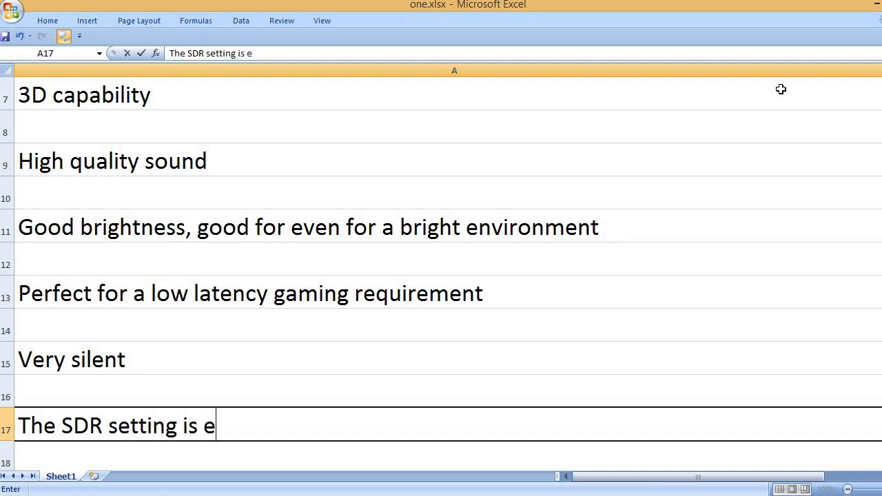
{"action": "type", "text": "asy to set"}
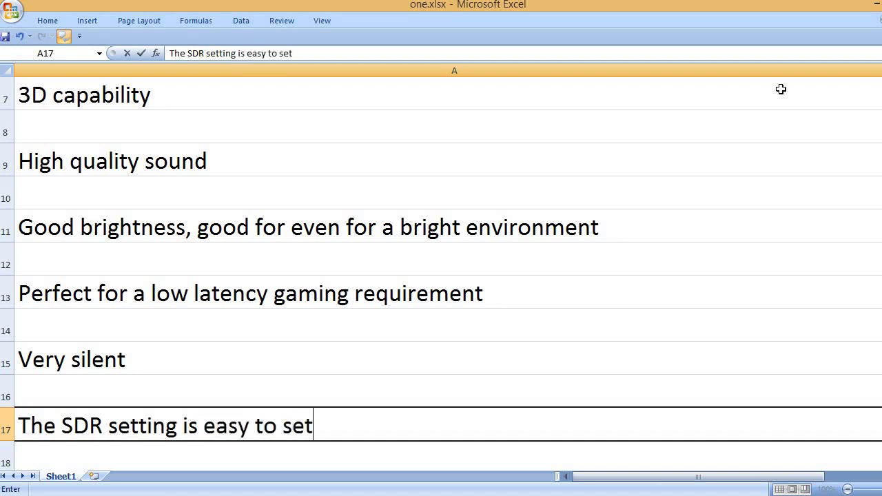
{"action": "type", "text": "up."}
{"action": "key", "text": "Return"}
{"action": "key", "text": "Return"}
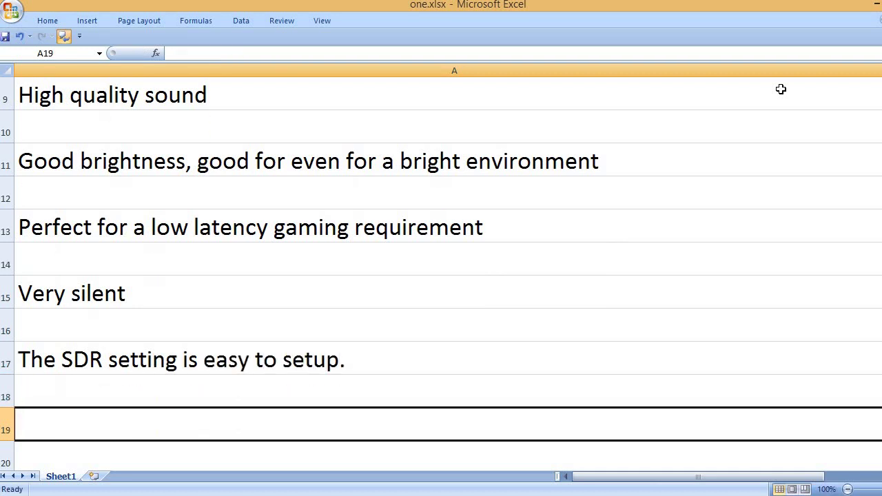
- Enter the CONS heading with the unreliable remote and 'Terrible UI as per a user' cons
{"action": "type", "text": "CONS"}
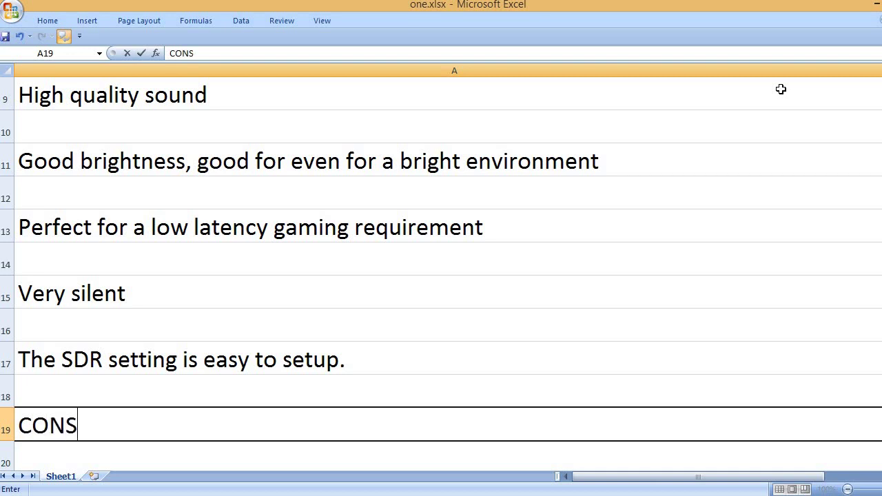
{"action": "key", "text": "Return"}
{"action": "key", "text": "Return"}
{"action": "type", "text": "For a "}
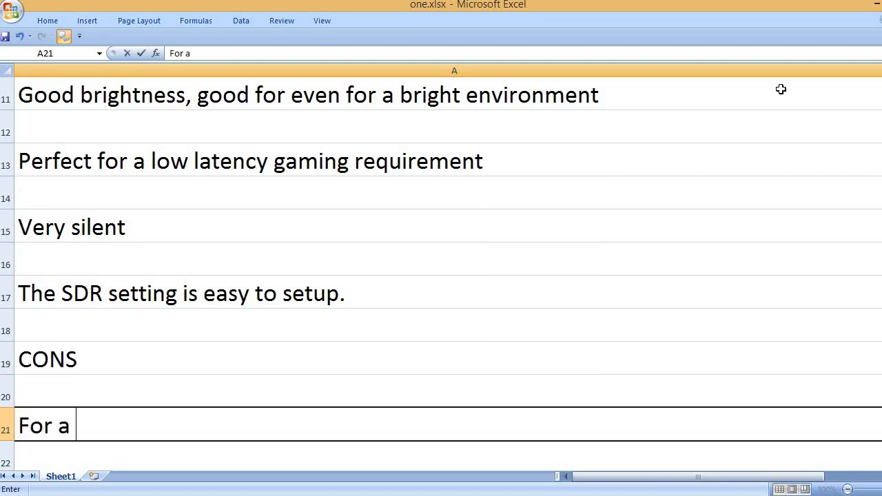
{"action": "type", "text": "user, remote didn't"}
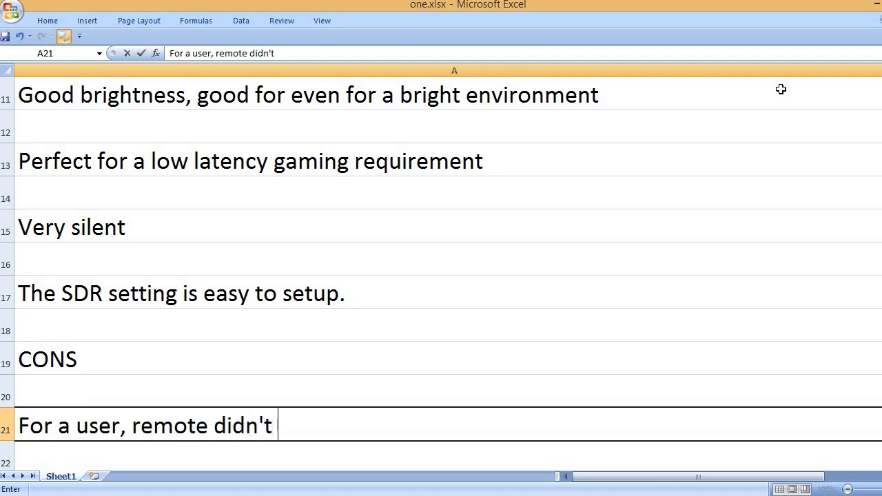
{"action": "type", "text": " work expe"}
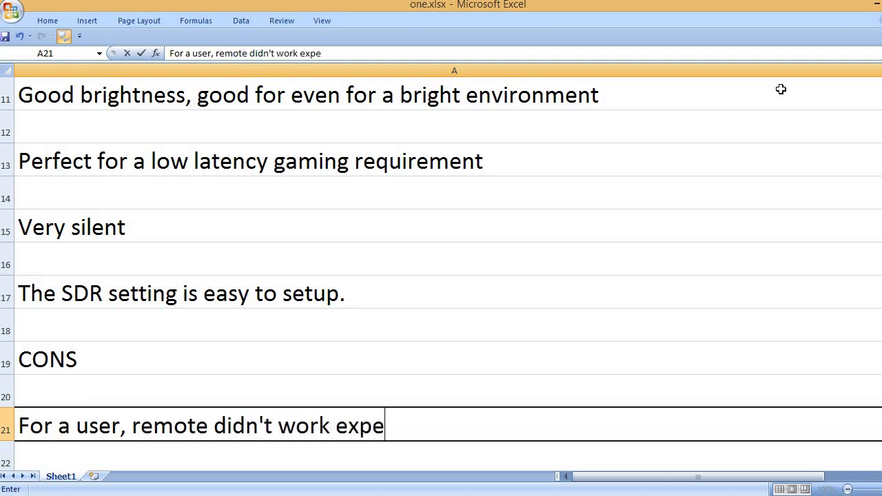
{"action": "type", "text": "ctedly"}
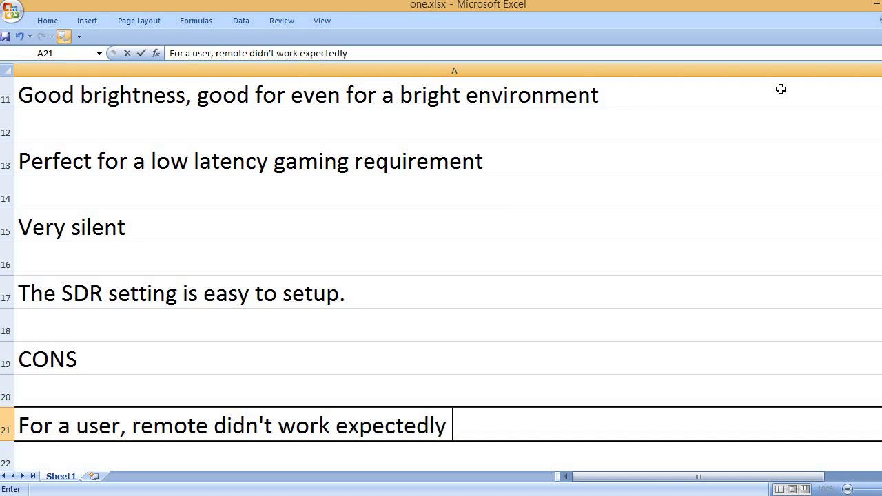
{"action": "type", "text": " (double ta"}
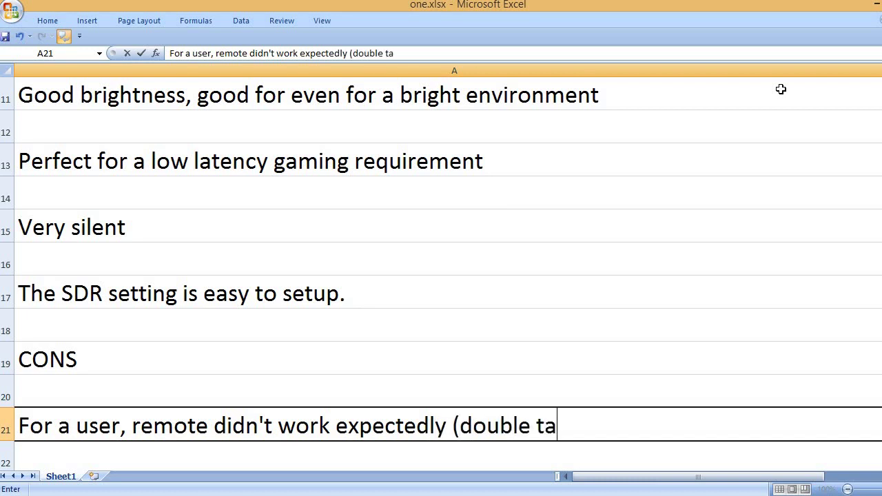
{"action": "type", "text": "ps)"}
{"action": "key", "text": "Return"}
{"action": "key", "text": "Return"}
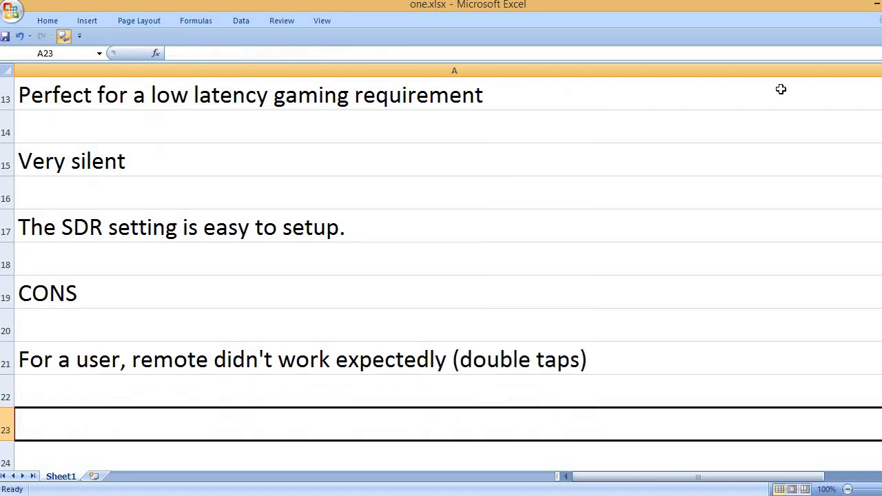
{"action": "type", "text": "Terrible UI as "}
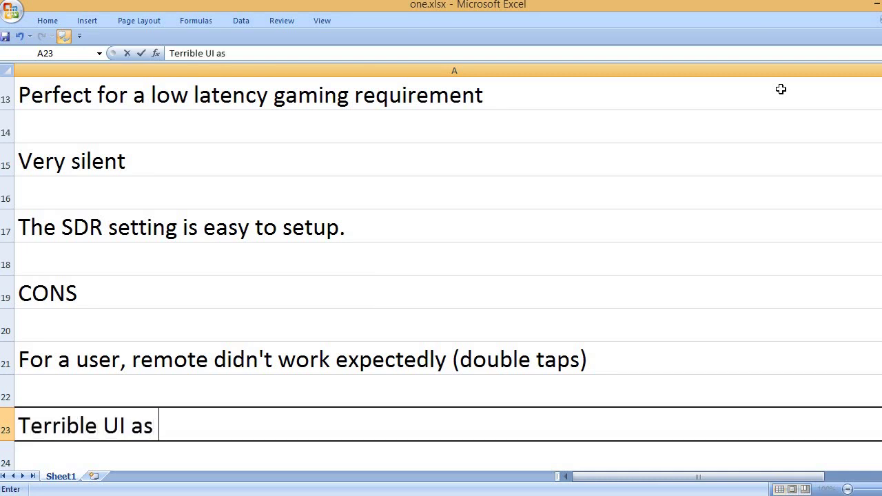
{"action": "type", "text": "per a user"}
{"action": "key", "text": "Return"}
{"action": "key", "text": "Return"}
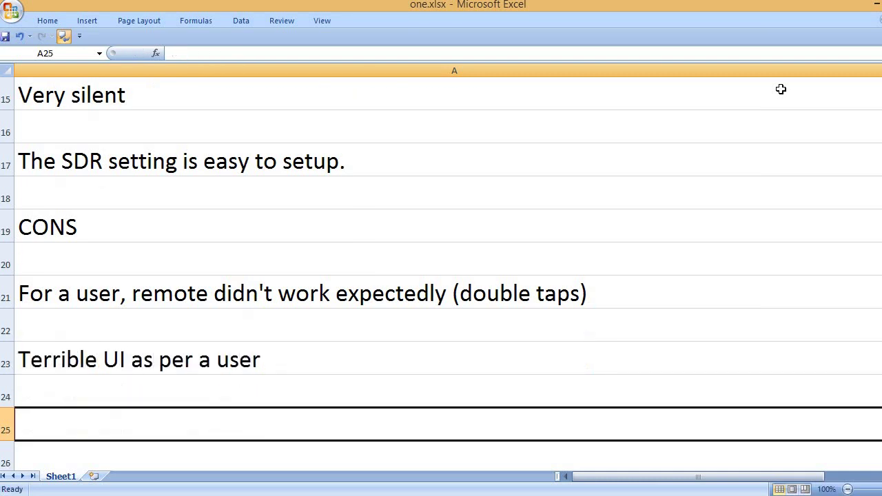
- Add the used-condition complaint, High price, and a personal recommendation against buying it
{"action": "type", "text": "A"}
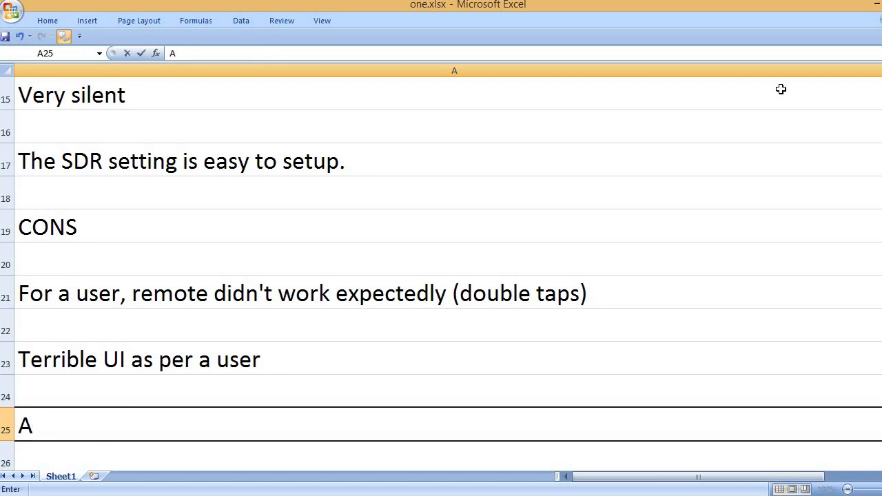
{"action": "type", "text": " user mentio"}
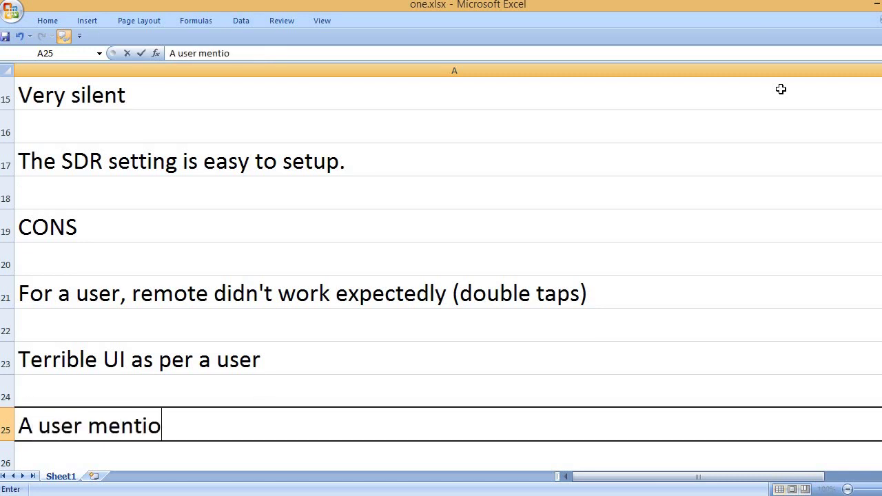
{"action": "type", "text": "ned that the "}
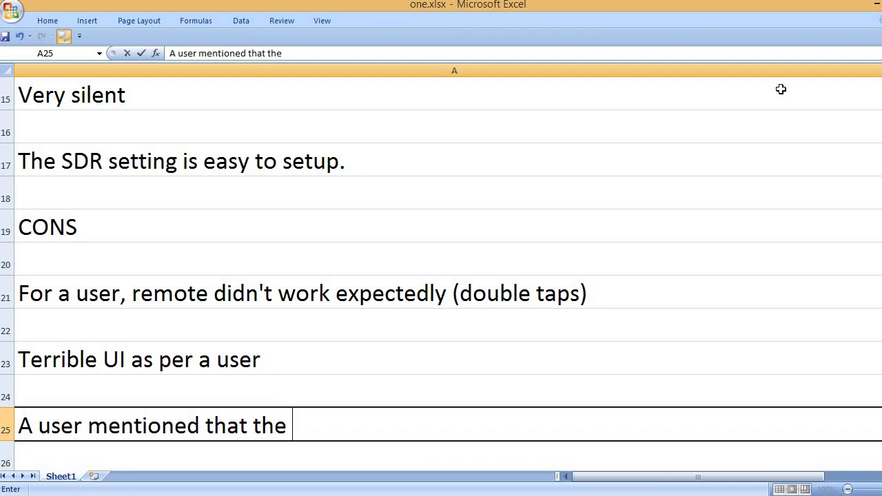
{"action": "type", "text": "projector c"}
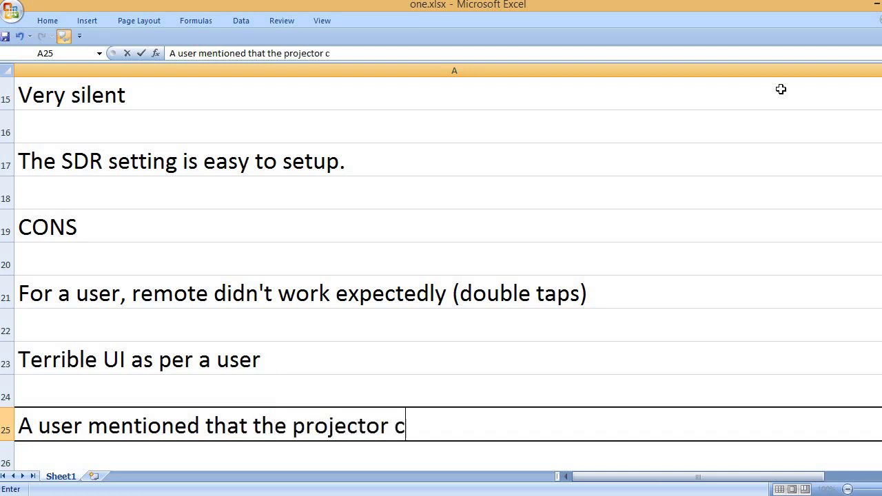
{"action": "type", "text": "ame in a use"}
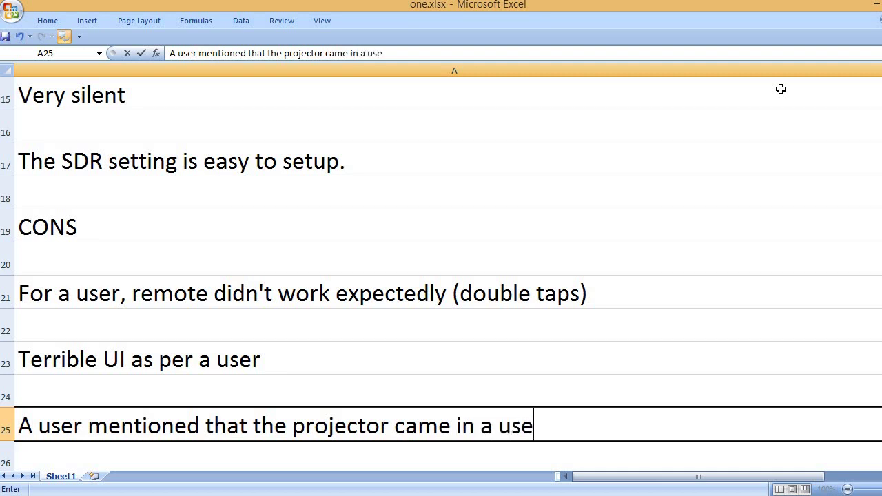
{"action": "type", "text": "d condition"}
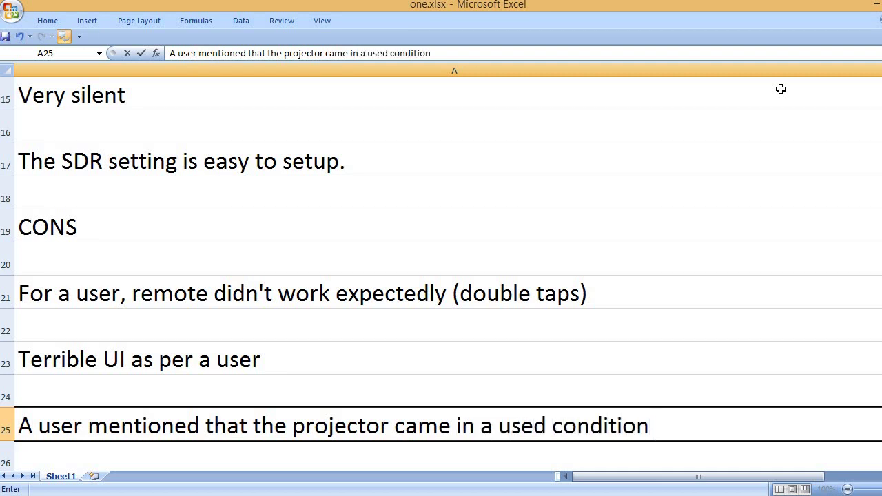
{"action": "type", "text": " ( some s"}
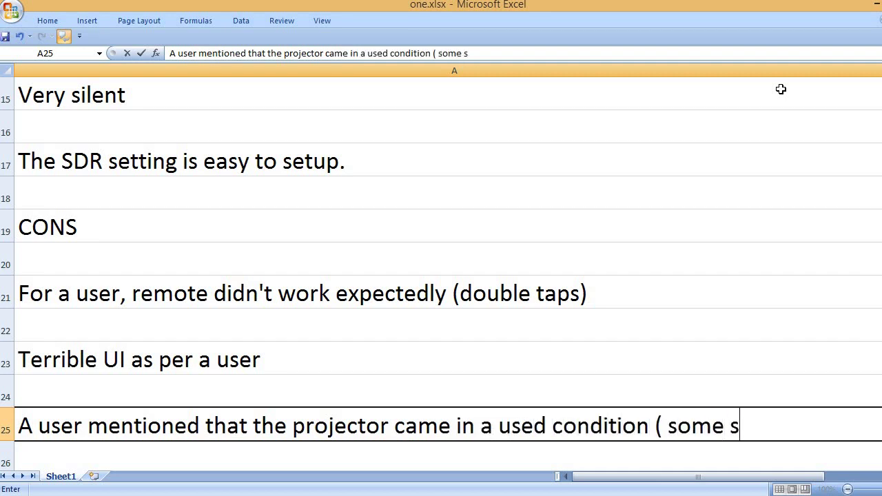
{"action": "type", "text": "tickers were"}
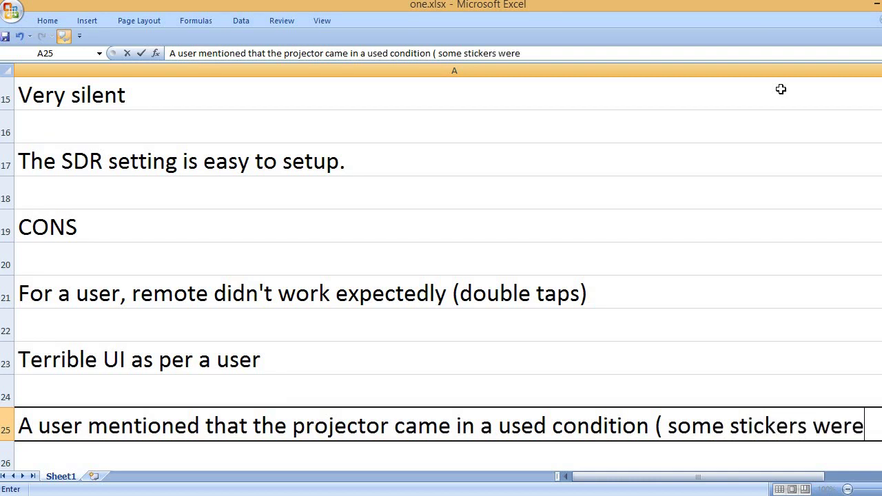
{"action": "type", "text": " removed"}
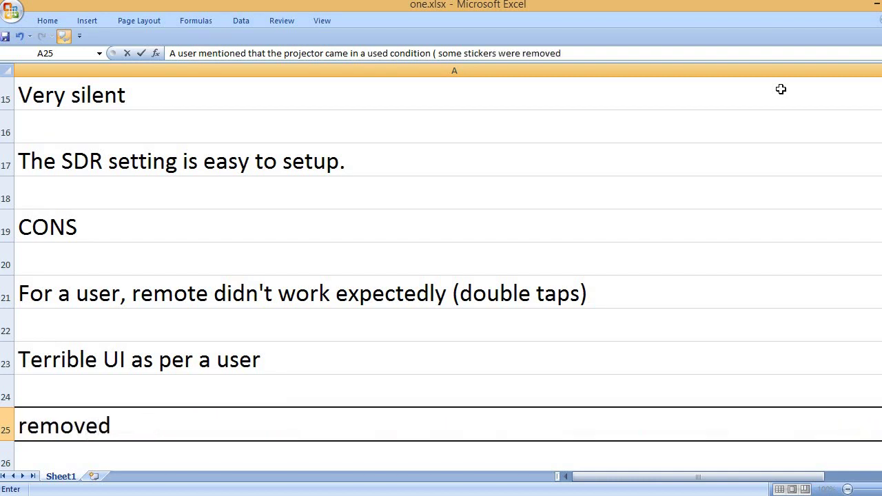
{"action": "key", "text": "Return"}
{"action": "key", "text": "Return"}
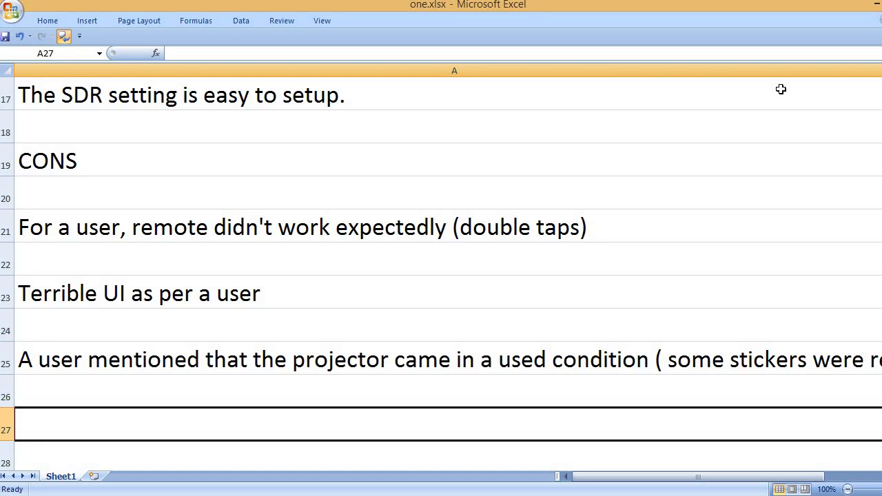
{"action": "type", "text": "High "}
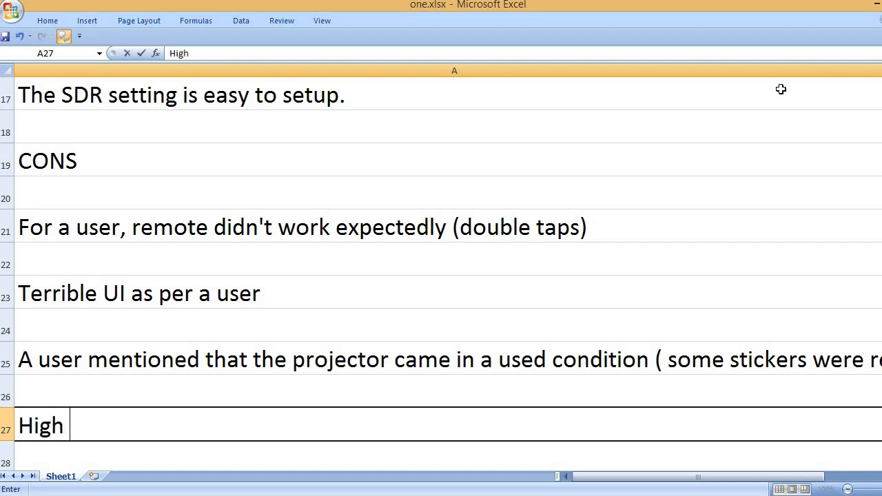
{"action": "type", "text": "price"}
{"action": "key", "text": "Return"}
{"action": "key", "text": "Return"}
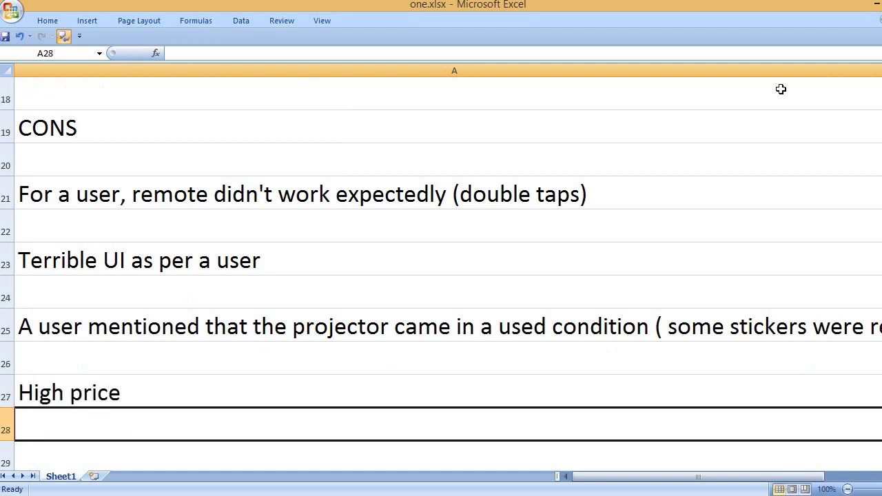
{"action": "type", "text": "Person"}
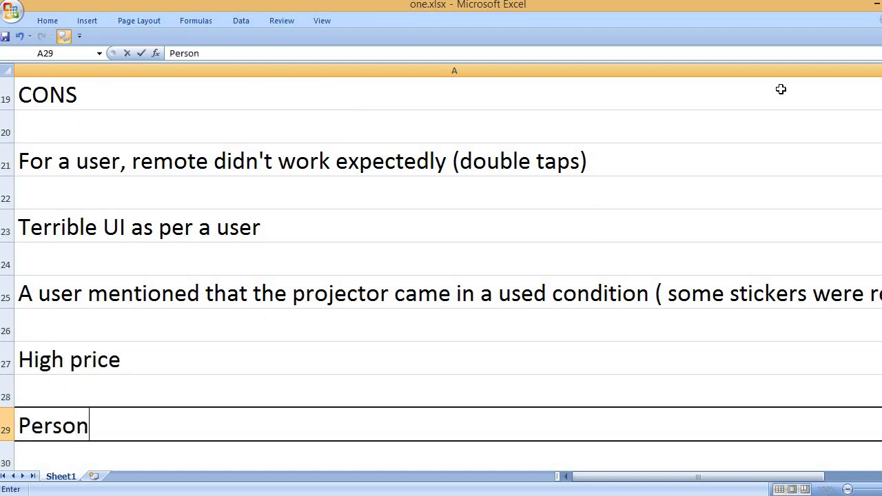
{"action": "type", "text": "ally, I wou"}
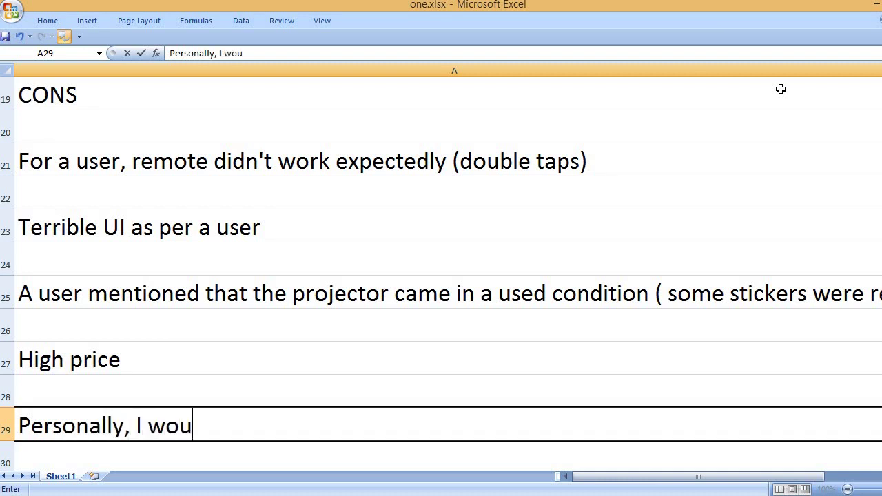
{"action": "type", "text": "ld not recomm"}
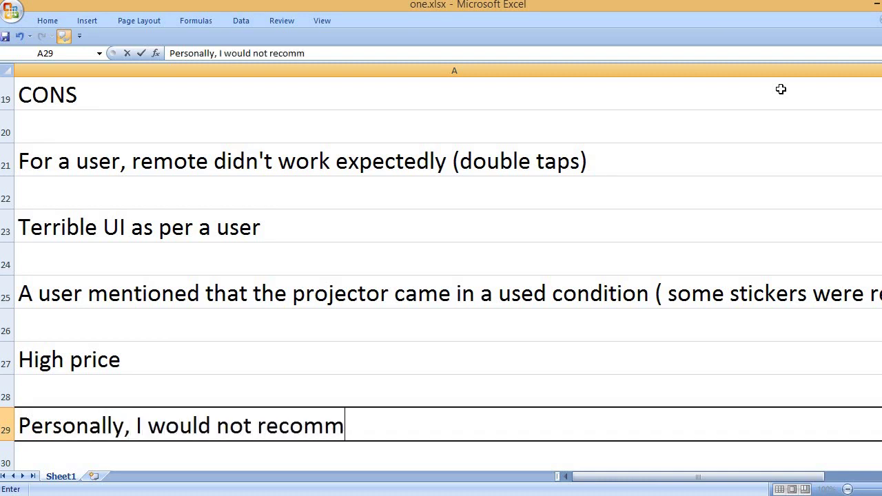
{"action": "type", "text": "end buying "}
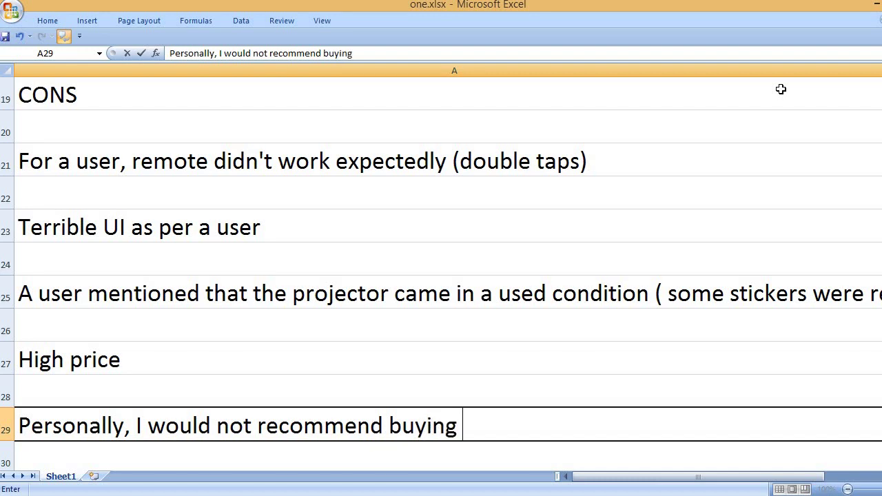
{"action": "type", "text": "it because it has attracted lots of negative reviews"}
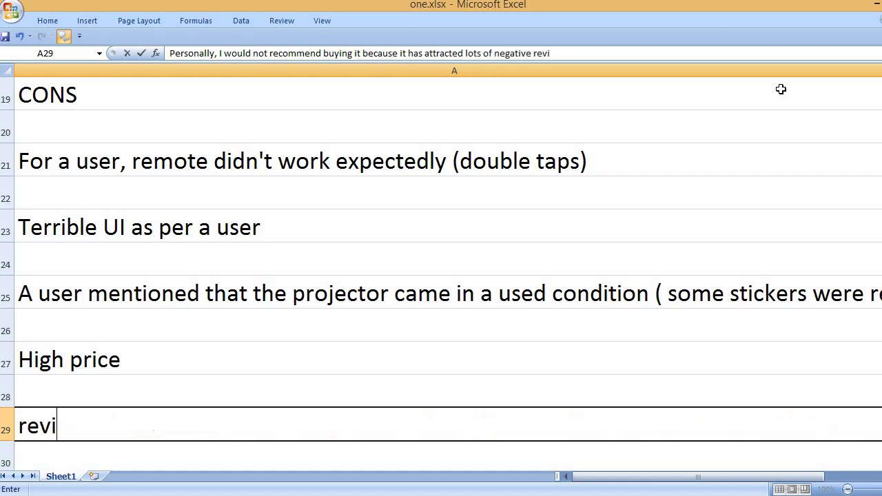
{"action": "key", "text": "Return"}
{"action": "key", "text": "Return"}
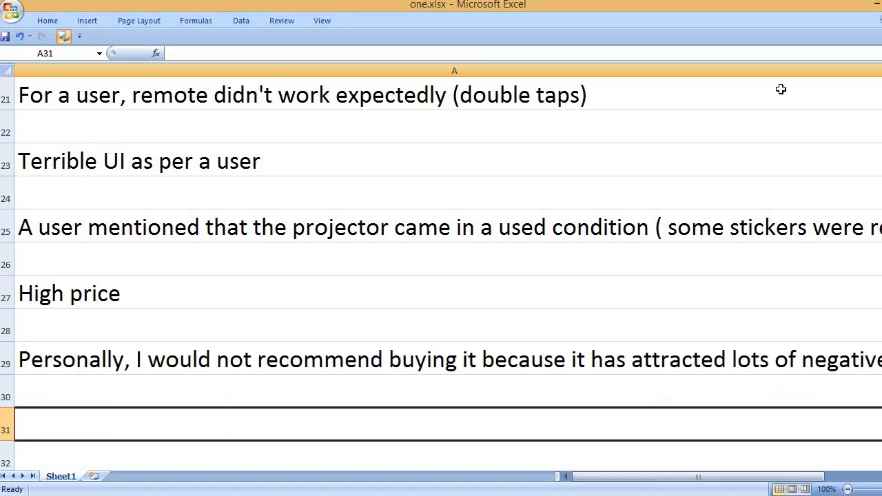
- Enter KEY FEATURES with 3840 x 2160 resolution, True 4K UHD, and 8.3 millions distinct pixels
{"action": "type", "text": "KEY FEATURES"}
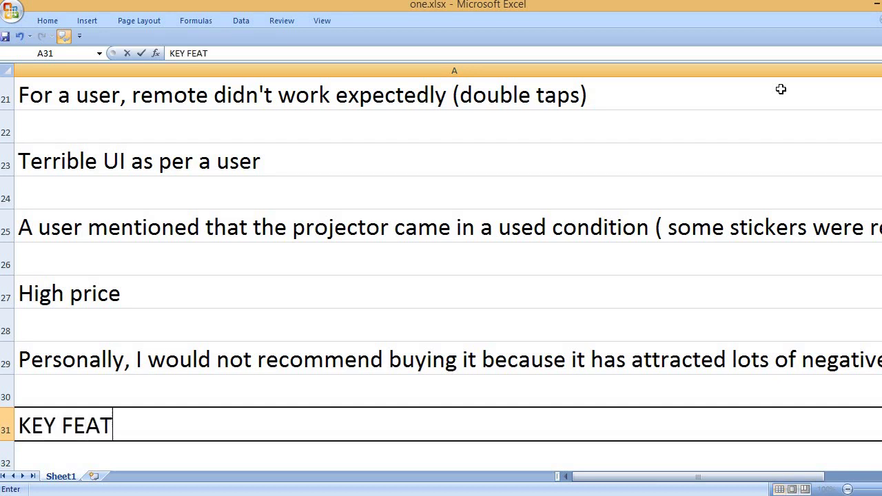
{"action": "key", "text": "Return"}
{"action": "key", "text": "Return"}
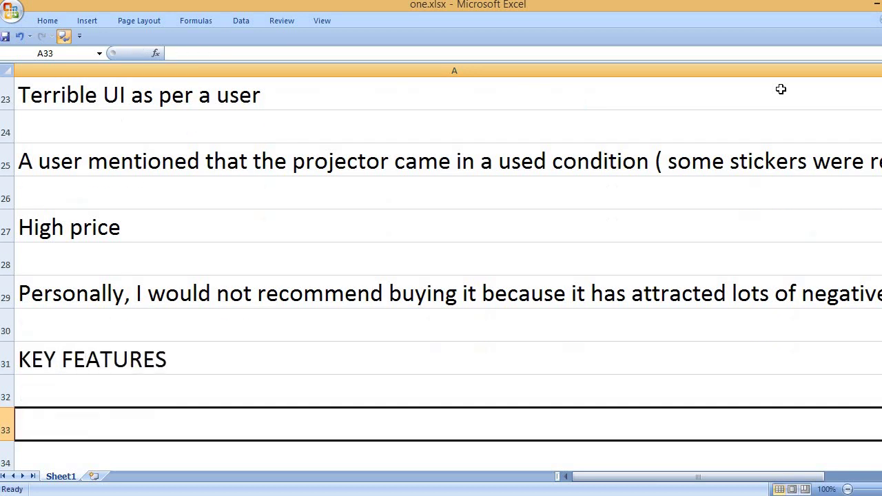
{"action": "type", "text": "3840 x"}
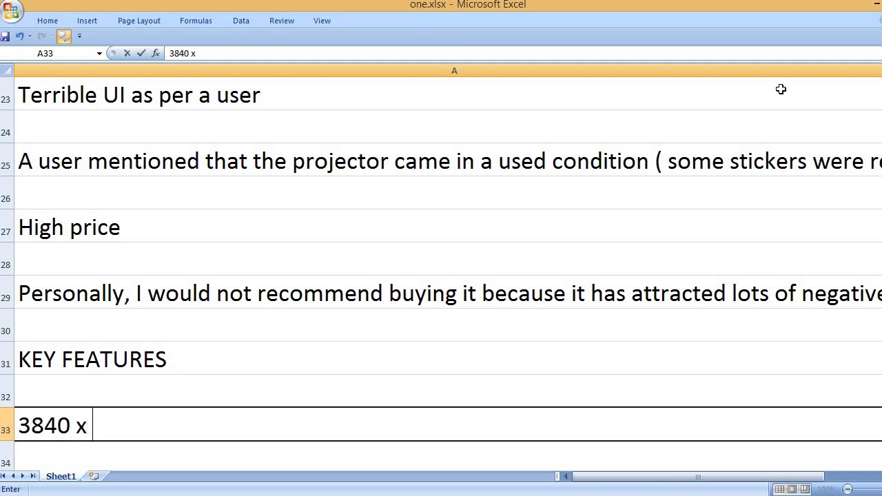
{"action": "type", "text": " 2160"}
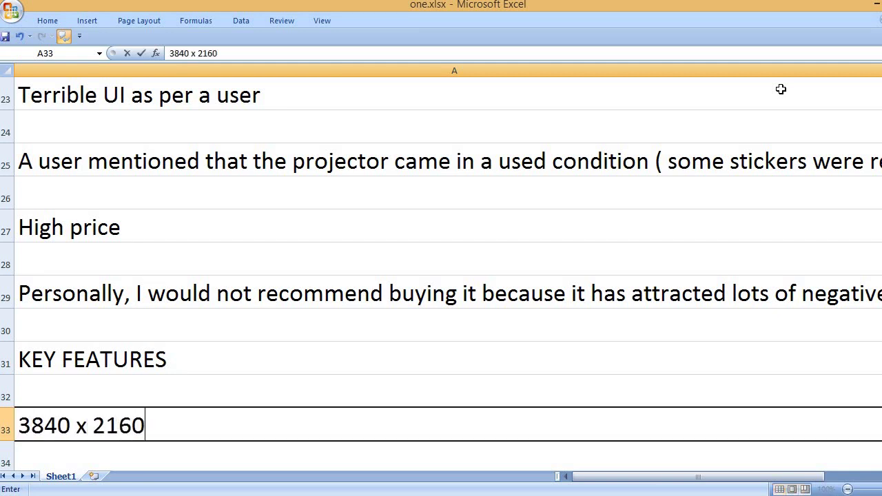
{"action": "type", "text": " displa"}
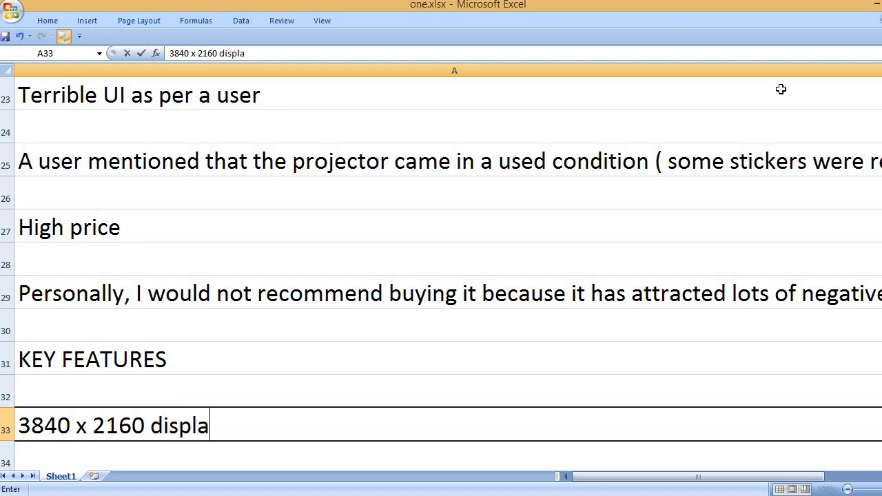
{"action": "type", "text": "y resolution"}
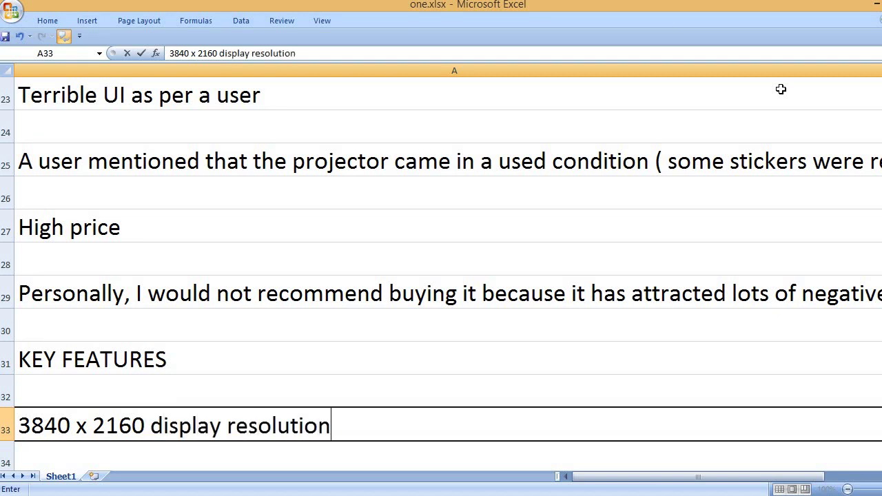
{"action": "key", "text": "Return"}
{"action": "key", "text": "Return"}
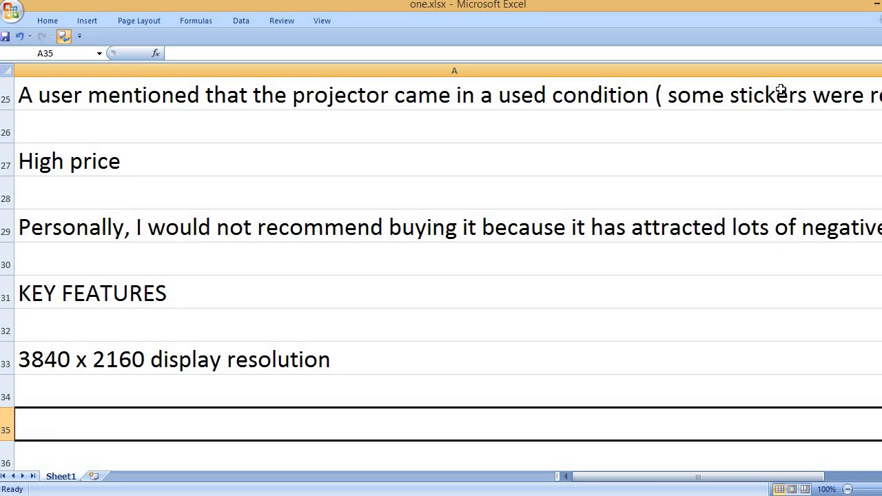
{"action": "type", "text": "True 4K"}
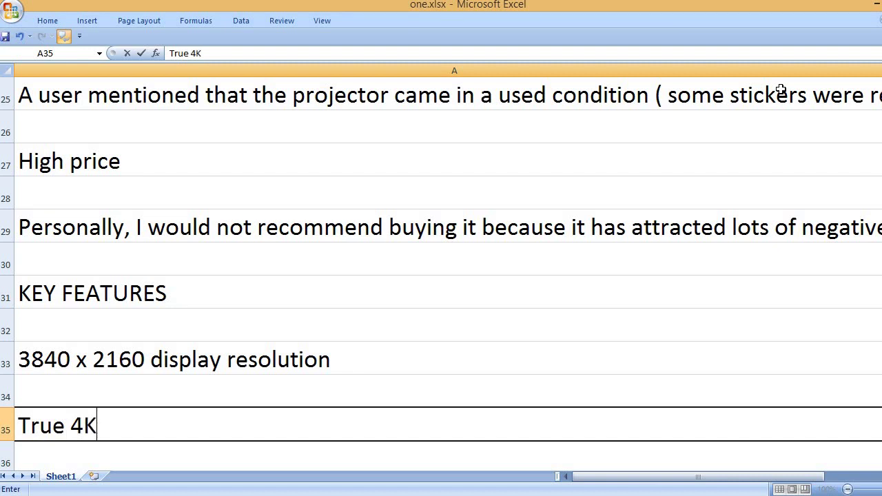
{"action": "type", "text": " UHD"}
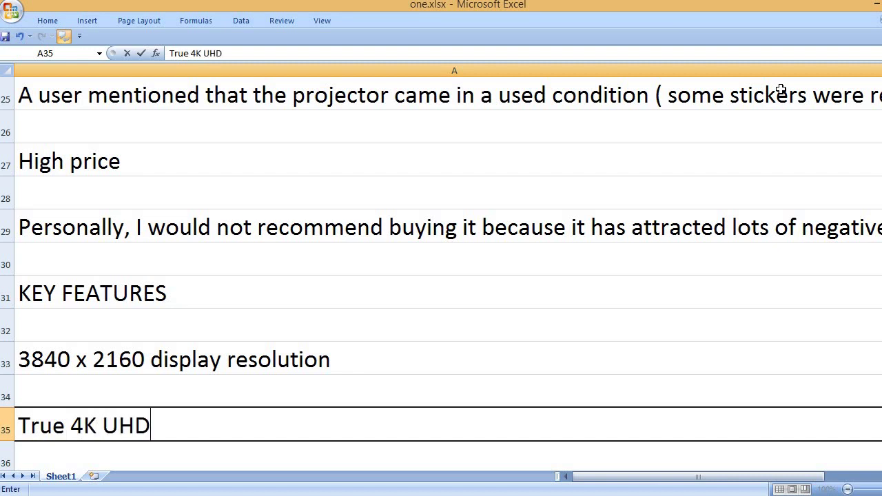
{"action": "key", "text": "Return"}
{"action": "key", "text": "Return"}
{"action": "type", "text": "4"}
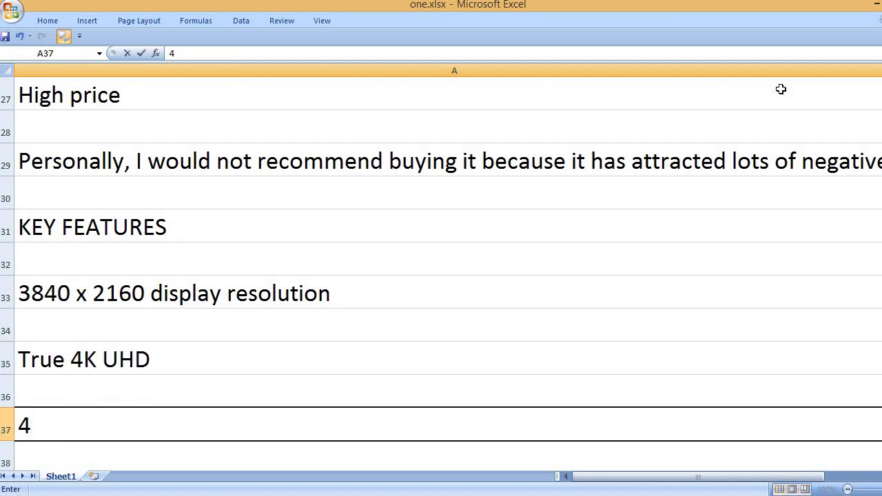
{"action": "key", "text": "BackSpace"}
{"action": "type", "text": "8.3 millio"}
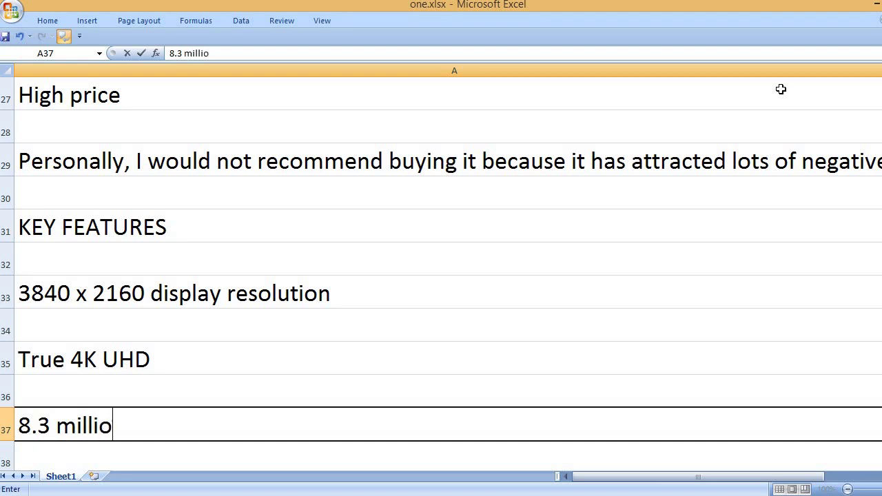
{"action": "type", "text": "ns on-sc"}
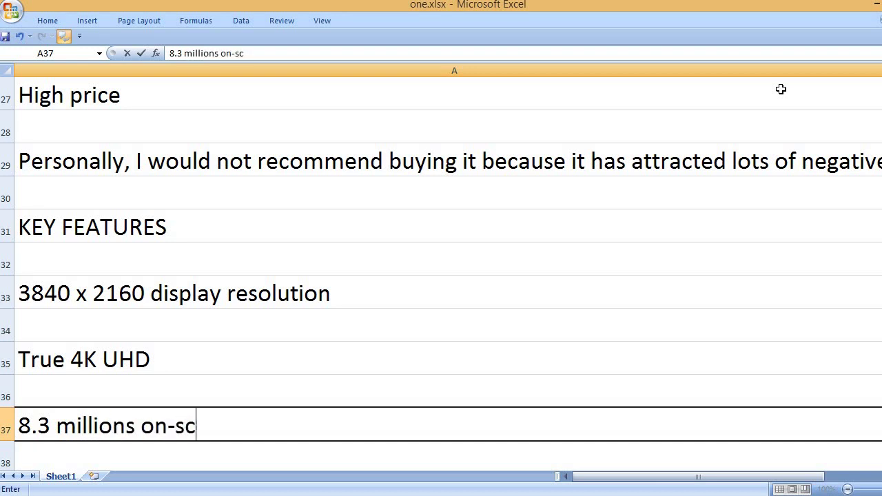
{"action": "type", "text": "reen distin"}
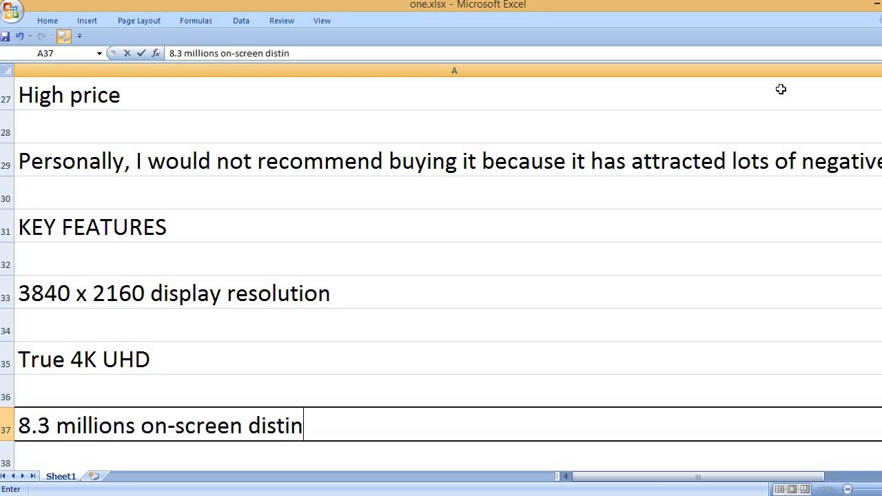
{"action": "type", "text": "ct pixels"}
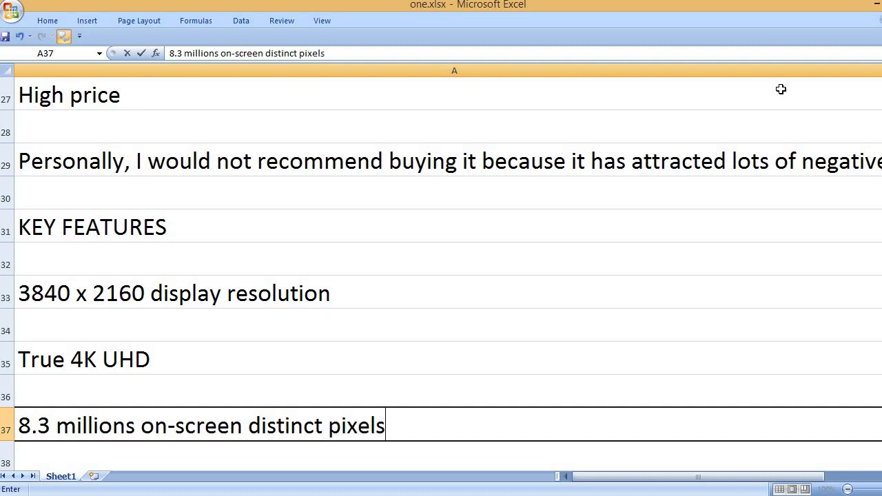
{"action": "key", "text": "Return"}
{"action": "key", "text": "Return"}
- Add the features Optimized for gaming and Reduced input lag
{"action": "type", "text": "Opti"}
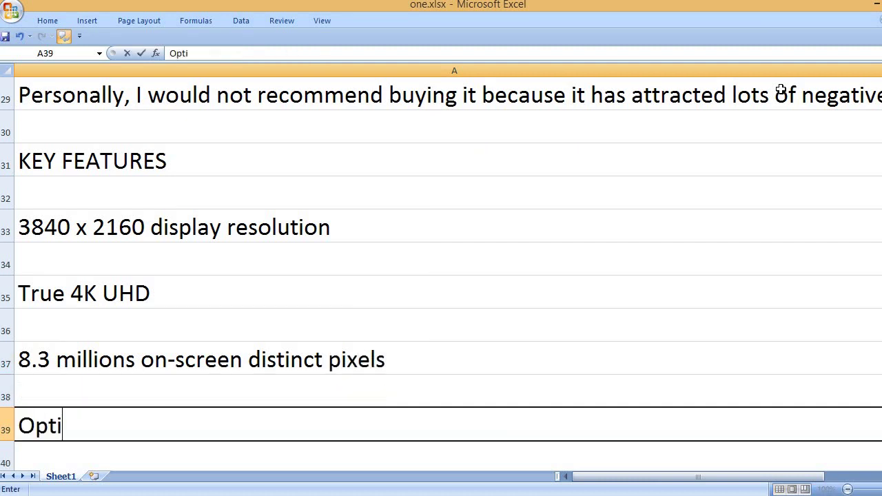
{"action": "type", "text": "mized for gaming"}
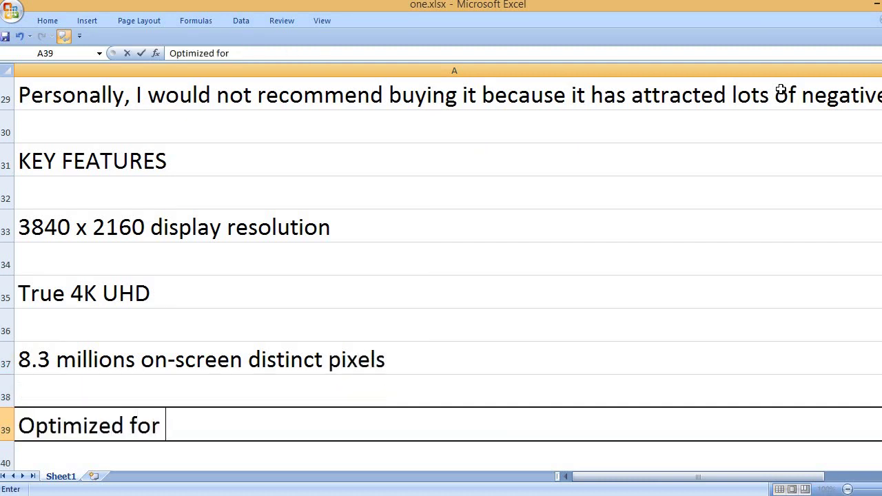
{"action": "key", "text": "Return"}
{"action": "key", "text": "Return"}
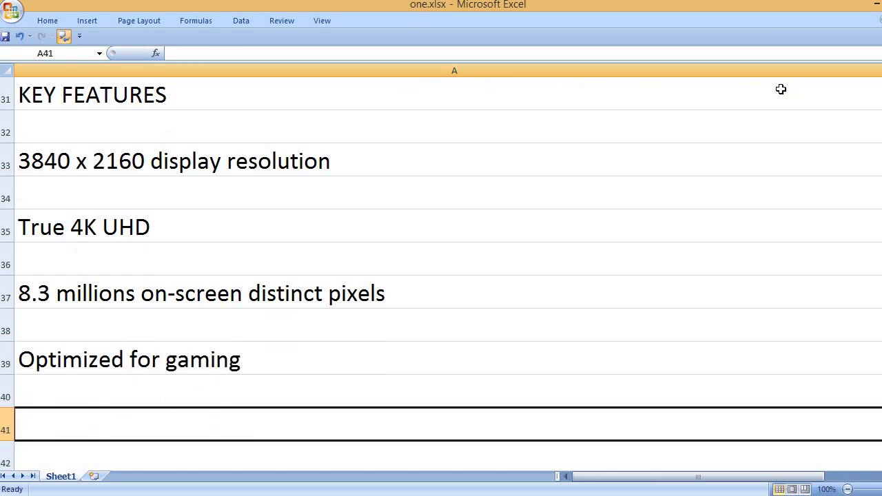
{"action": "type", "text": "Reduc"}
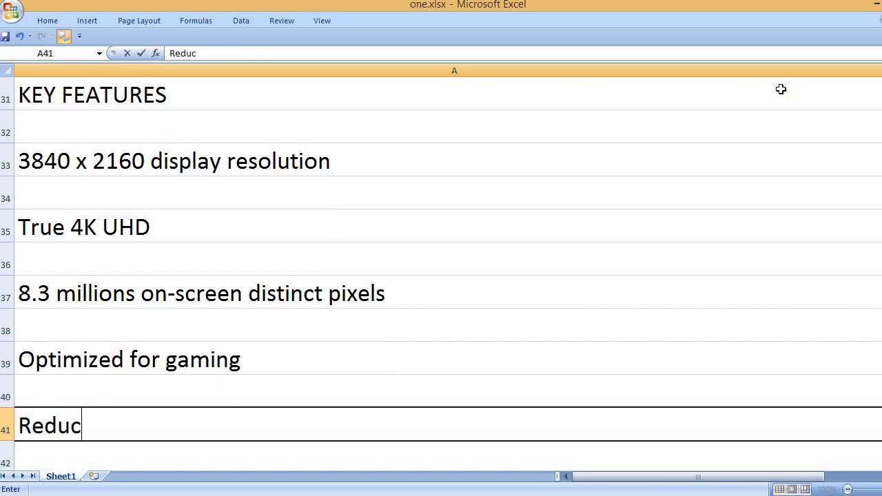
{"action": "type", "text": "ed input lag"}
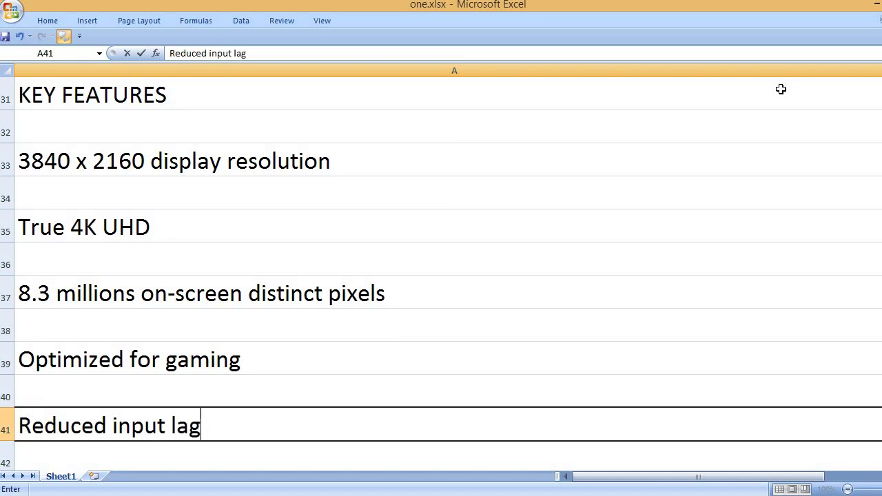
{"action": "key", "text": "Return"}
{"action": "type", "text": "\\"}
{"action": "key", "text": "BackSpace"}
{"action": "key", "text": "Return"}
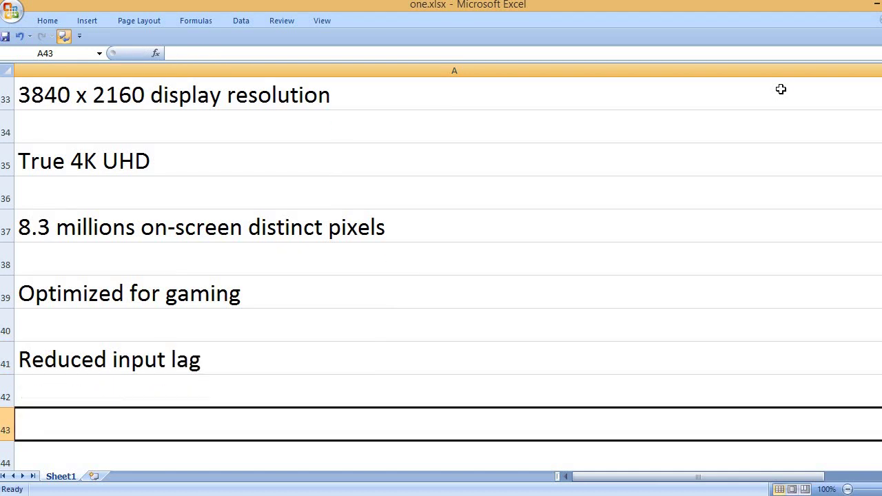
- Add Voice assistant features, HDR, SDR and HLG color mode options, and IFTTT for seamless connectivity
{"action": "type", "text": "Voice as"}
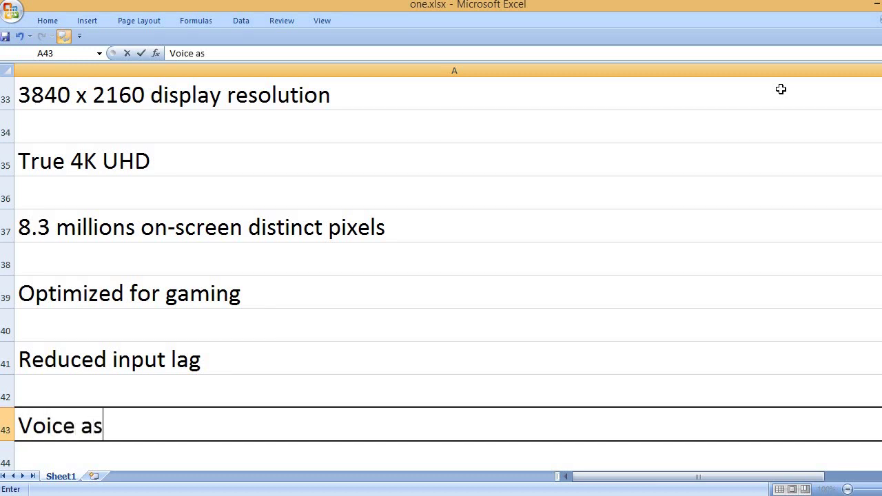
{"action": "type", "text": "sistant featur"}
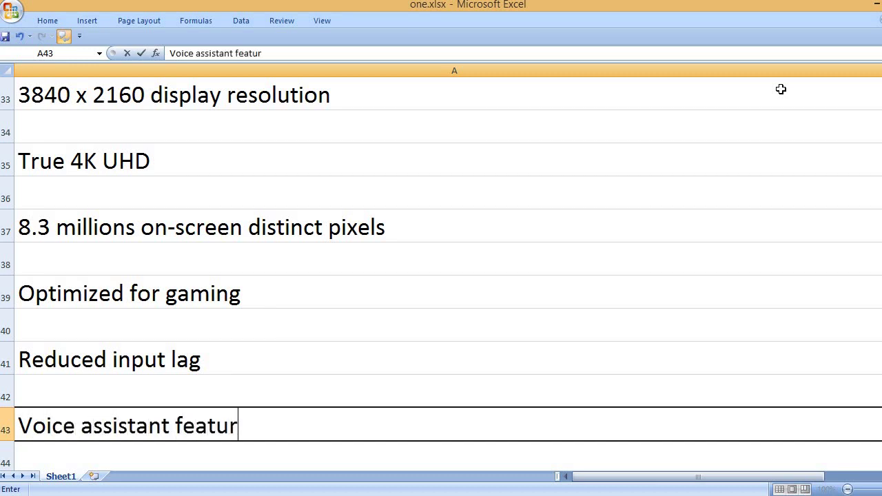
{"action": "type", "text": "es"}
{"action": "key", "text": "Return"}
{"action": "key", "text": "Return"}
{"action": "type", "text": "HDR, SD"}
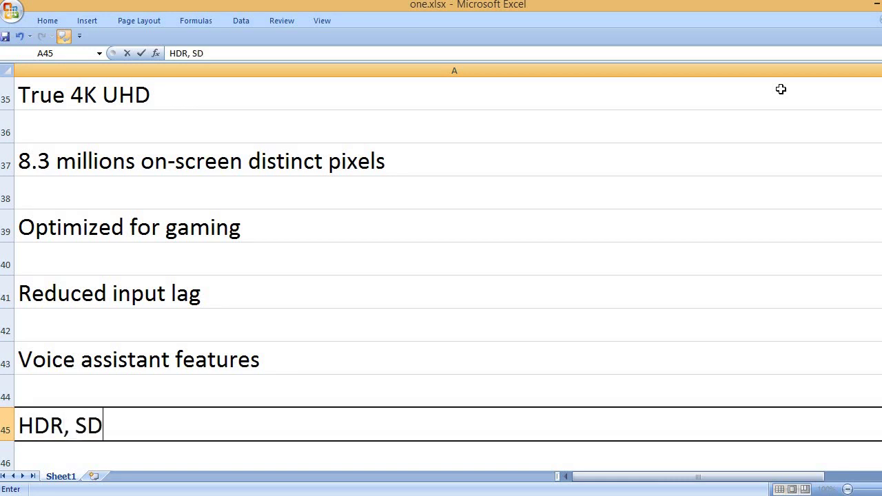
{"action": "type", "text": "R and HL"}
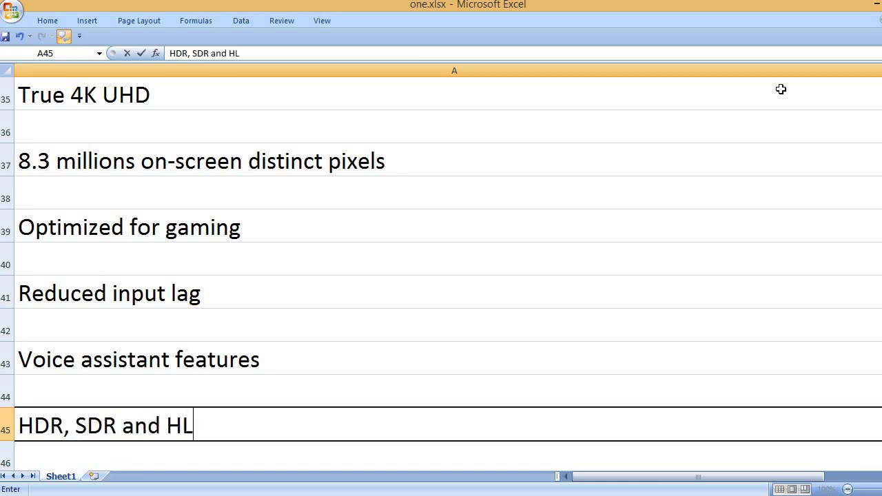
{"action": "type", "text": "G colo"}
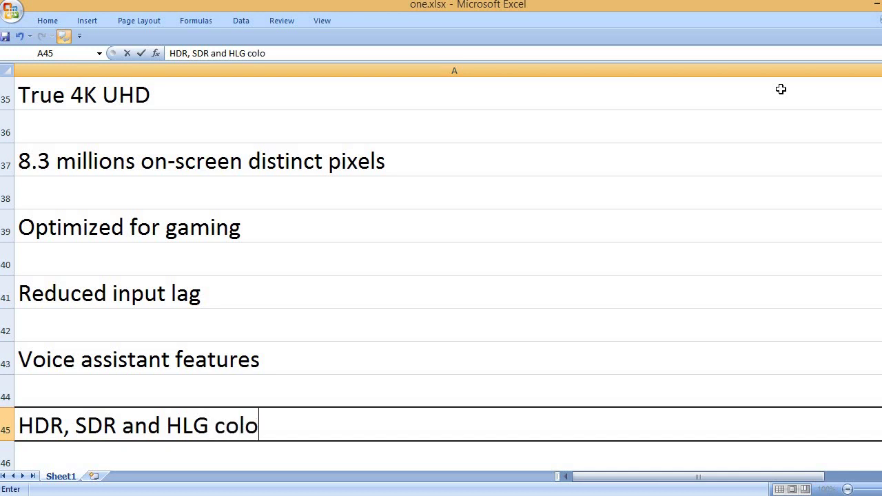
{"action": "type", "text": "r mode option"}
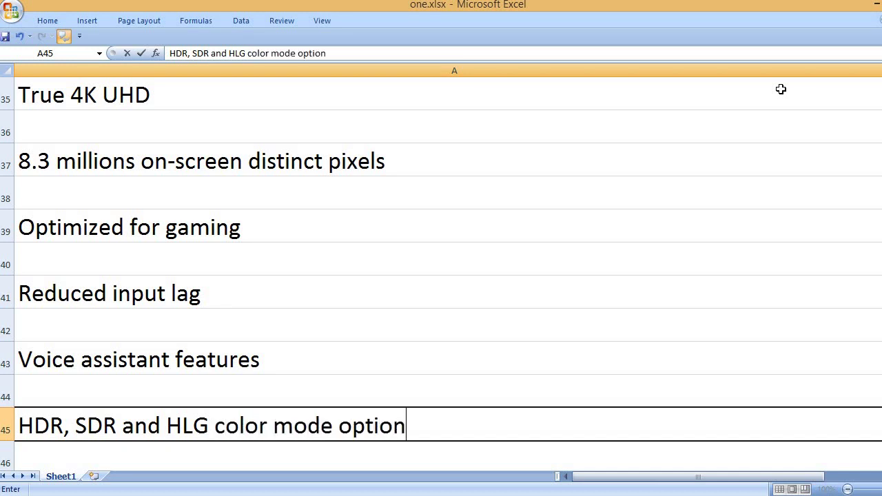
{"action": "type", "text": "s"}
{"action": "key", "text": "Return"}
{"action": "key", "text": "Return"}
{"action": "type", "text": "IF"}
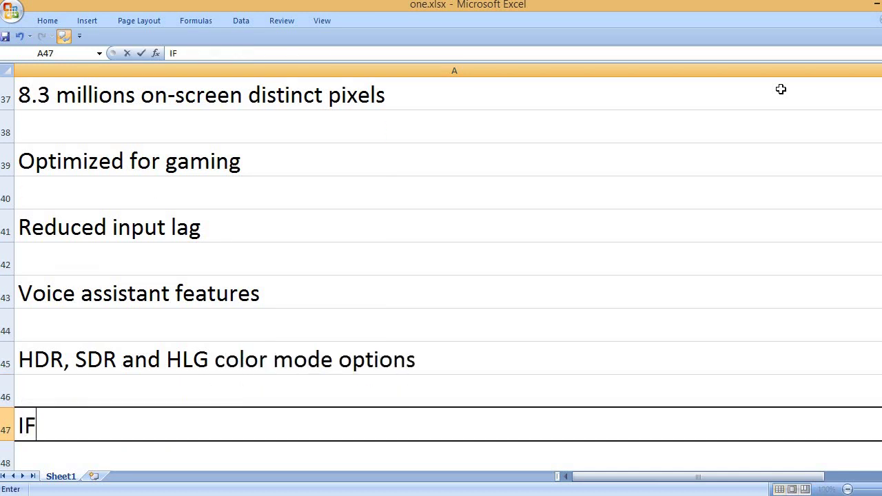
{"action": "type", "text": "TTT for seamless connectivity"}
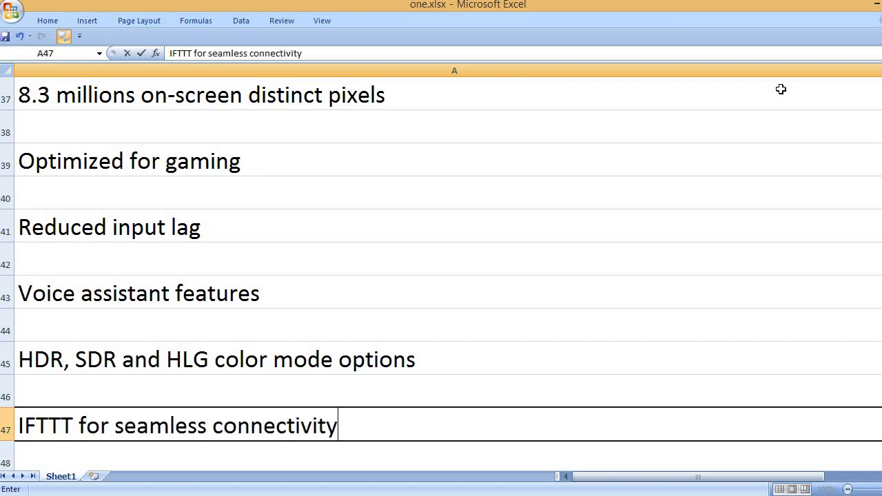
{"action": "key", "text": "Return"}
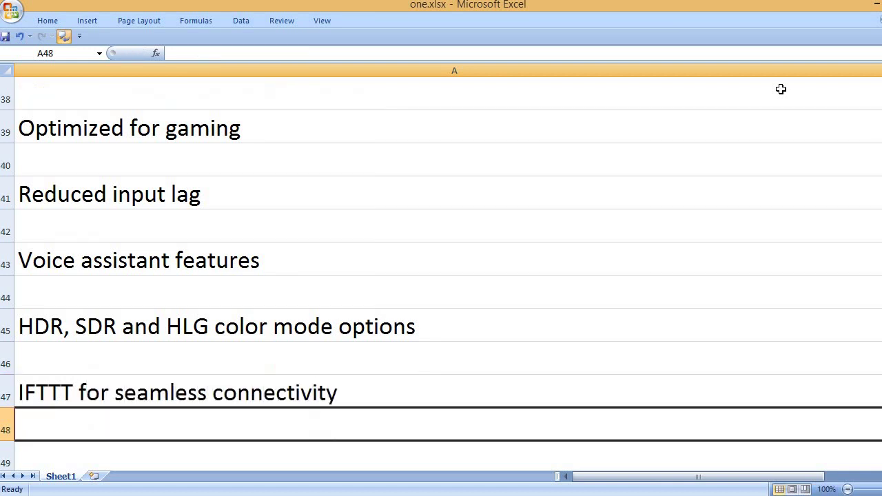
- Enter Built-in media player, 4K and 1080P resolution, and DLP display technology in A49, A51, A53
{"action": "key", "text": "Return"}
{"action": "type", "text": "B"}
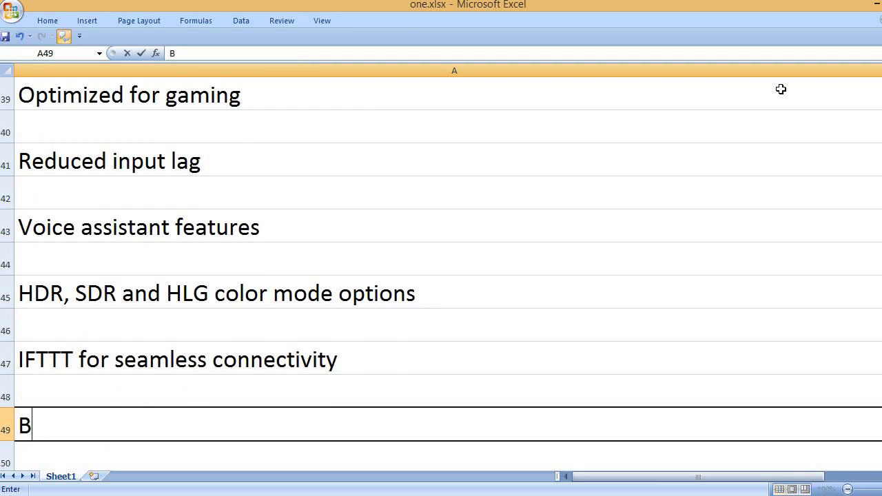
{"action": "type", "text": "uilt-in"}
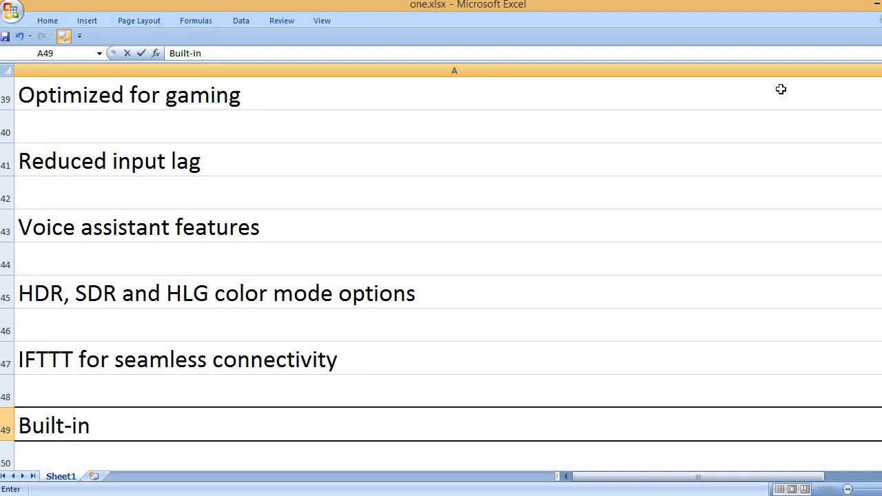
{"action": "type", "text": "media pla"}
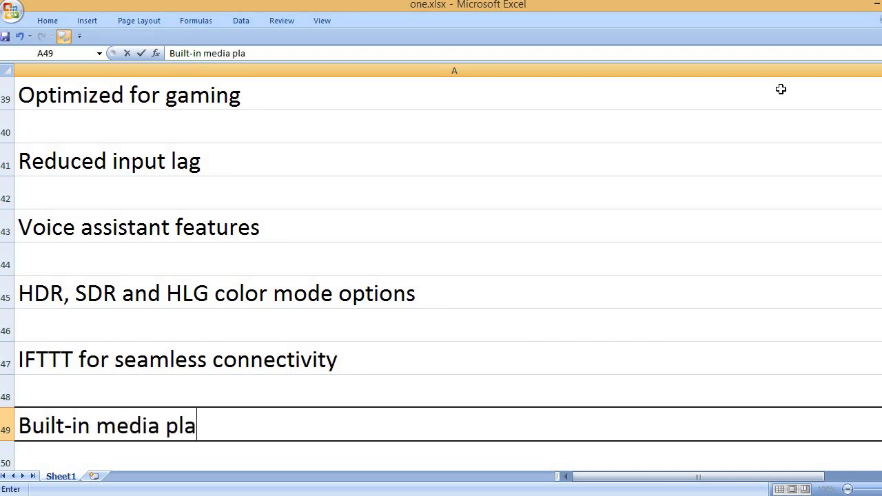
{"action": "type", "text": "yer"}
{"action": "key", "text": "Return"}
{"action": "key", "text": "Return"}
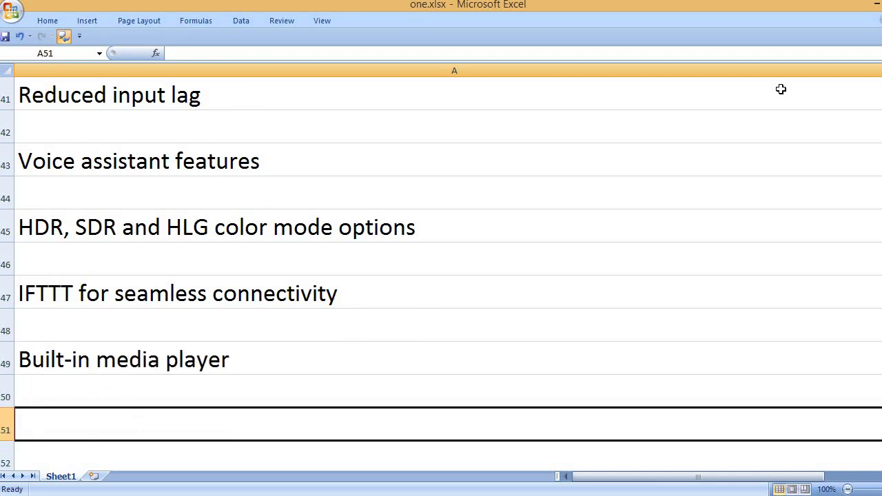
{"action": "type", "text": "4K and"}
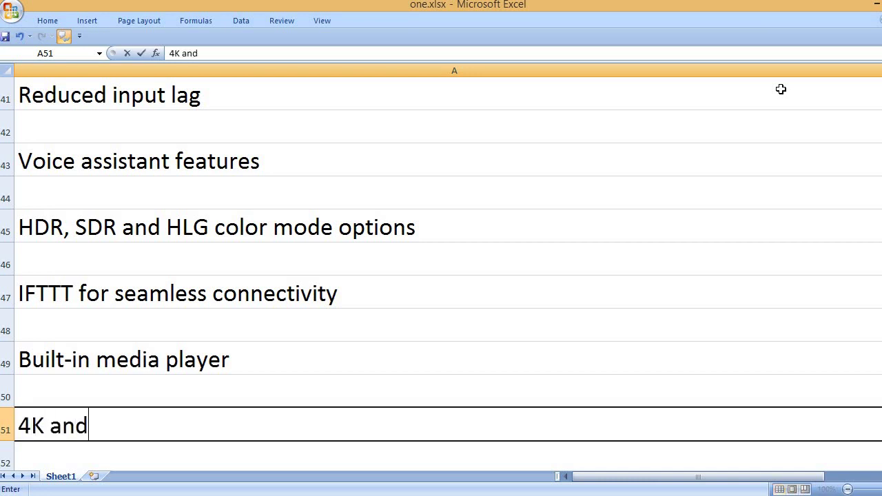
{"action": "type", "text": " 1080"}
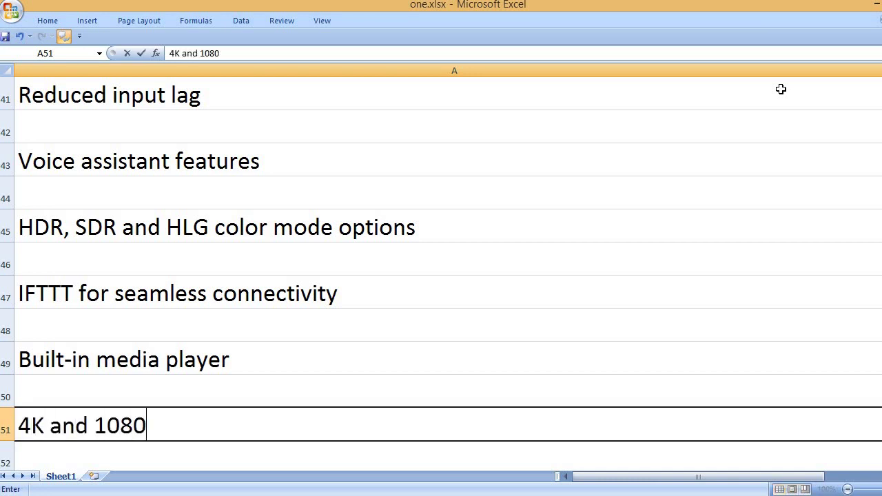
{"action": "type", "text": "P resolution"}
{"action": "key", "text": "Return"}
{"action": "key", "text": "Return"}
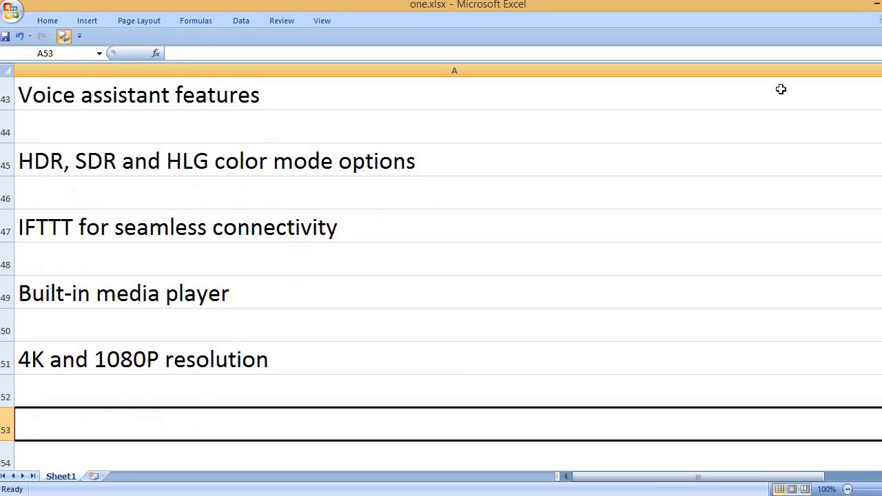
{"action": "type", "text": "DLP"}
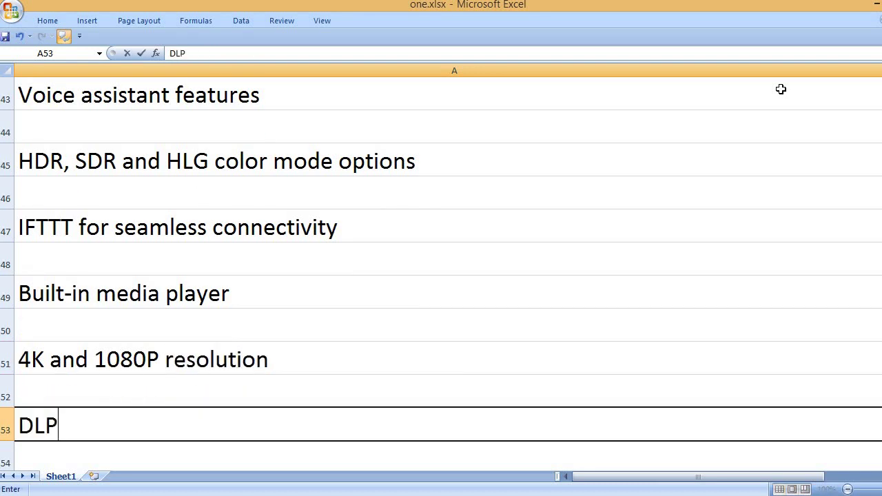
{"action": "type", "text": " display te"}
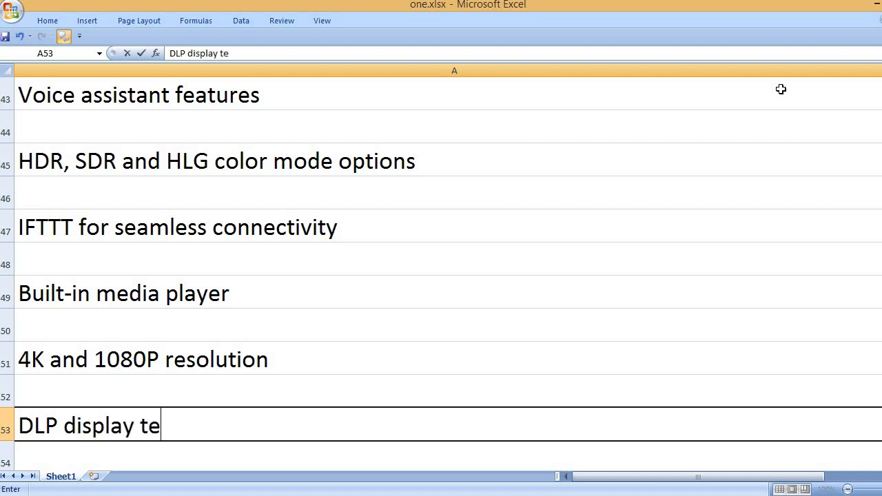
{"action": "type", "text": "chnology"}
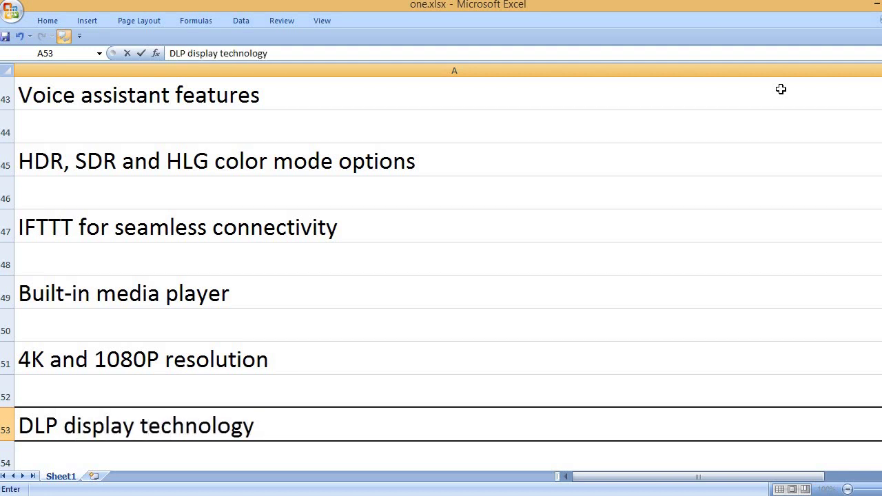
{"action": "key", "text": "Return"}
{"action": "key", "text": "Return"}
- Enter 3600 lumens brightness, Horizontal and vertical keystone correction, and 1.3x zoom feature in A55–A59
{"action": "type", "text": "3600"}
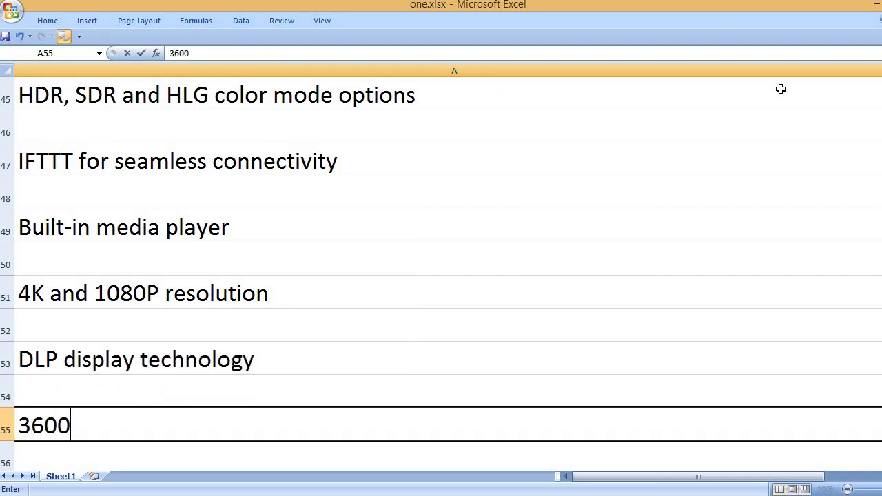
{"action": "type", "text": " lumens "}
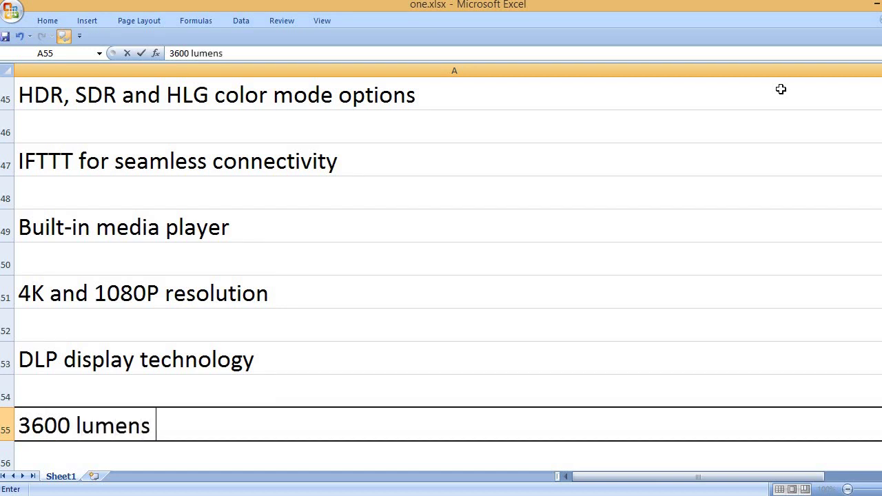
{"action": "type", "text": "brightness"}
{"action": "key", "text": "Return"}
{"action": "key", "text": "Return"}
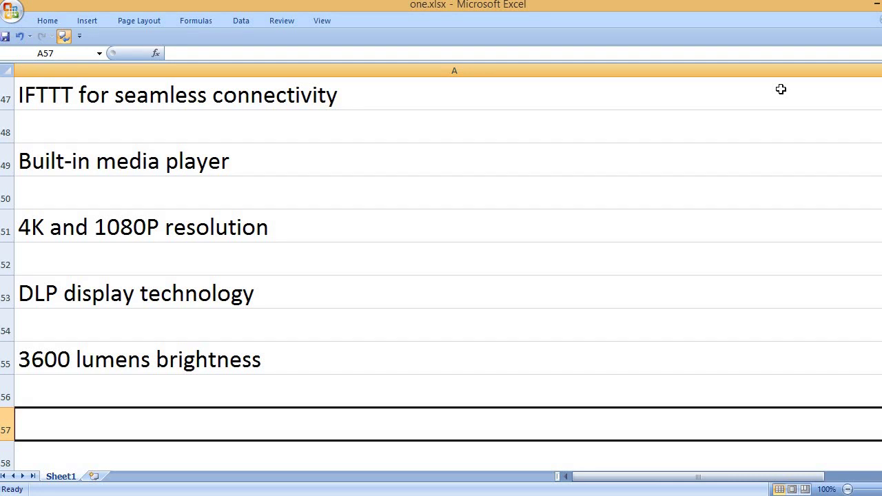
{"action": "type", "text": "Horizontal an"}
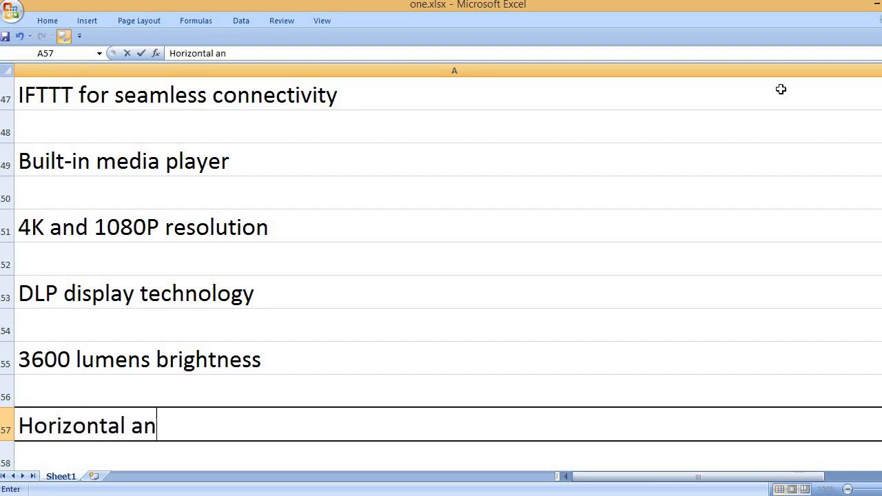
{"action": "type", "text": "d vertical ke"}
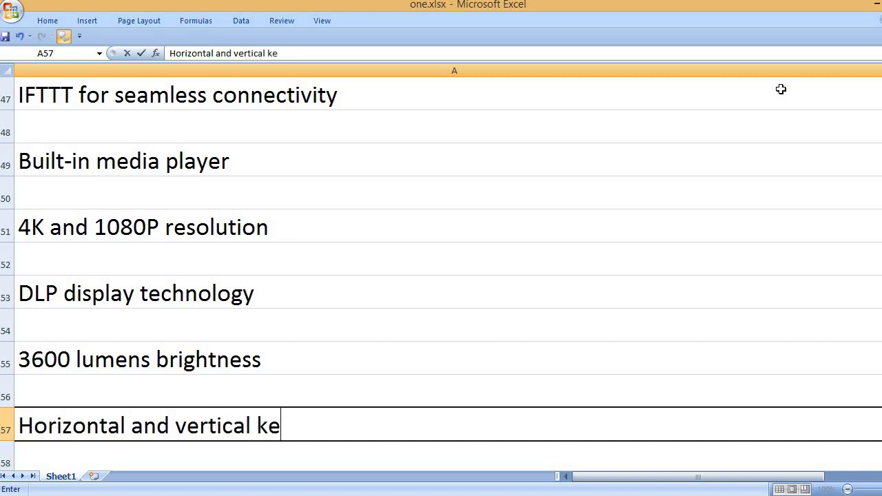
{"action": "type", "text": "ystone co"}
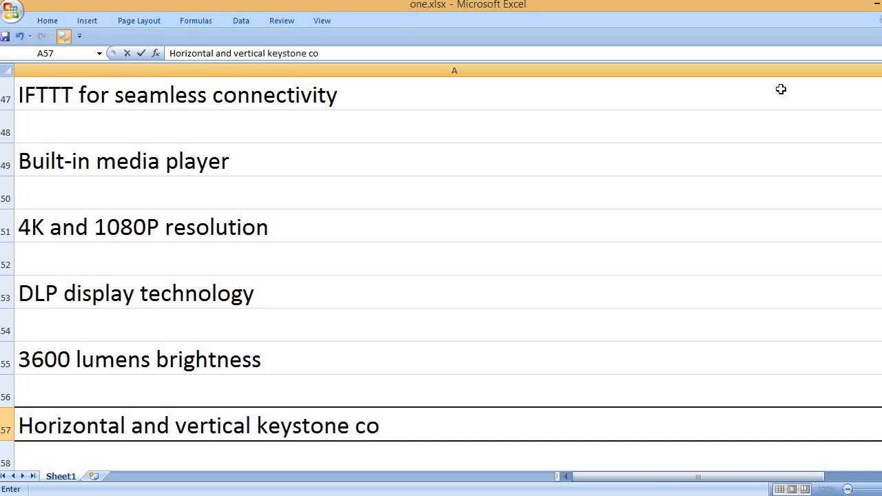
{"action": "type", "text": "rrection"}
{"action": "key", "text": "Return"}
{"action": "key", "text": "Return"}
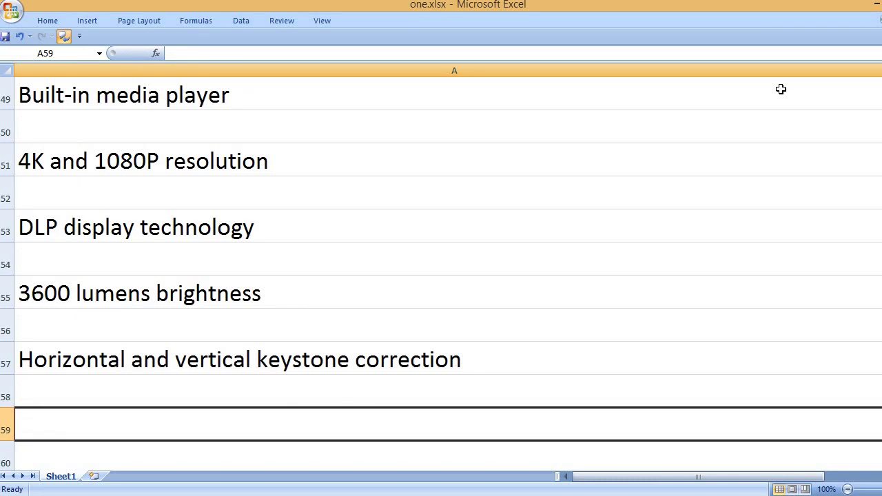
{"action": "type", "text": "1.3x"}
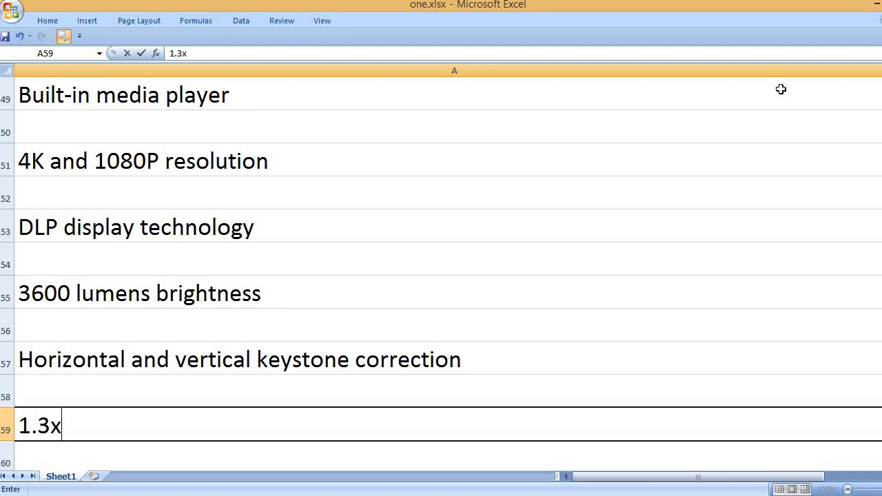
{"action": "type", "text": " zoom "}
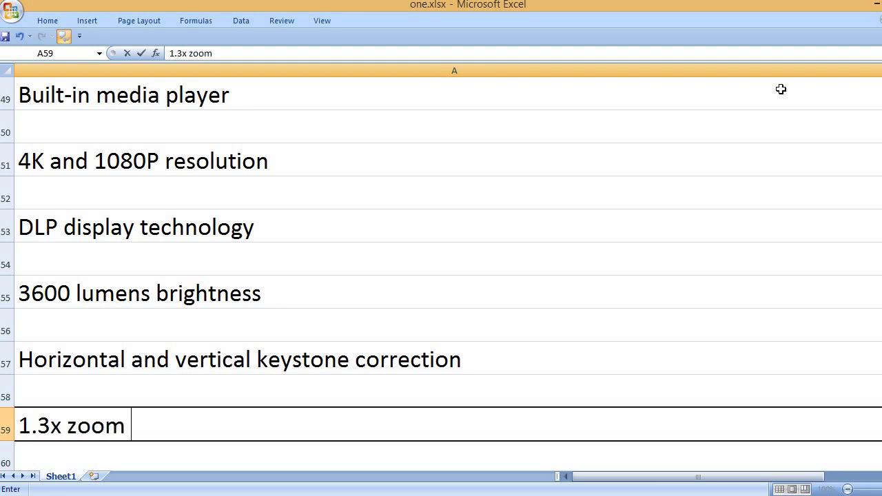
{"action": "type", "text": "feature"}
{"action": "key", "text": "Return"}
{"action": "key", "text": "Return"}
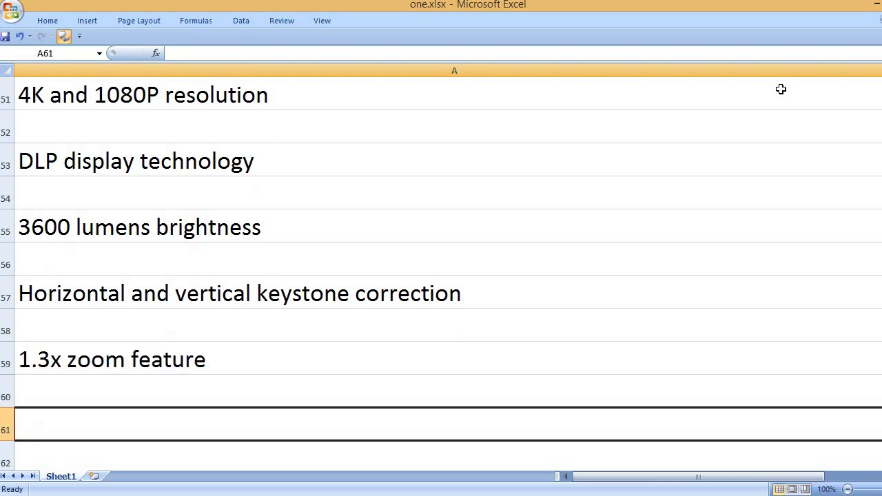
- Enter 'Dual HDMI ports' in A61 and 'That's it, please like and subscribe!' in A63
{"action": "type", "text": "Dual HD"}
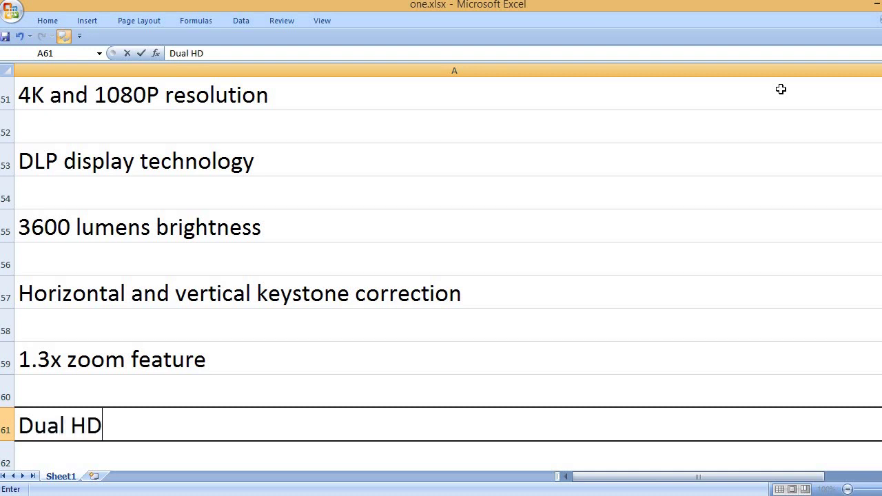
{"action": "type", "text": "MI ports"}
{"action": "key", "text": "Return"}
{"action": "key", "text": "Return"}
{"action": "type", "text": "That's it, please like"}
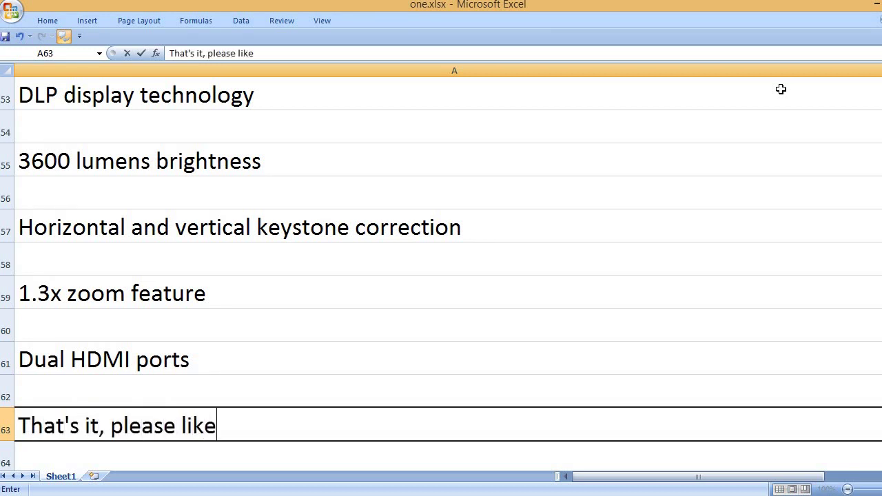
{"action": "type", "text": " and subscribe!"}
{"action": "key", "text": "Return"}
{"action": "key", "text": "Return"}
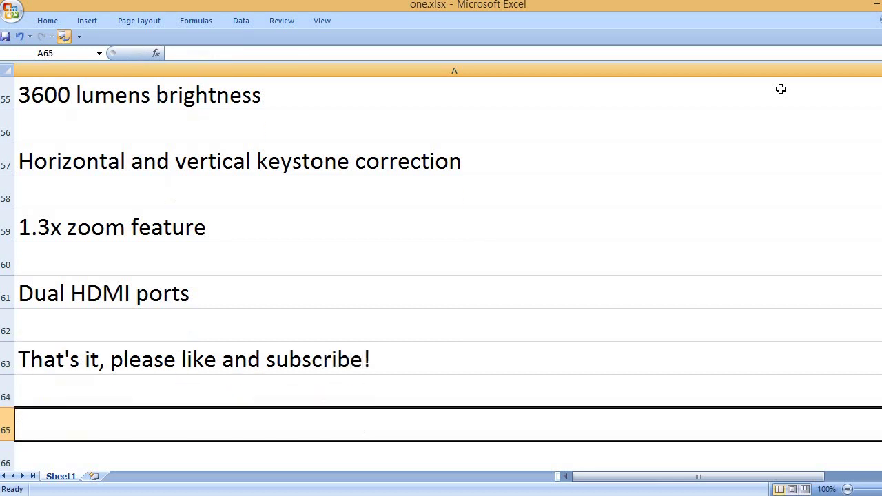